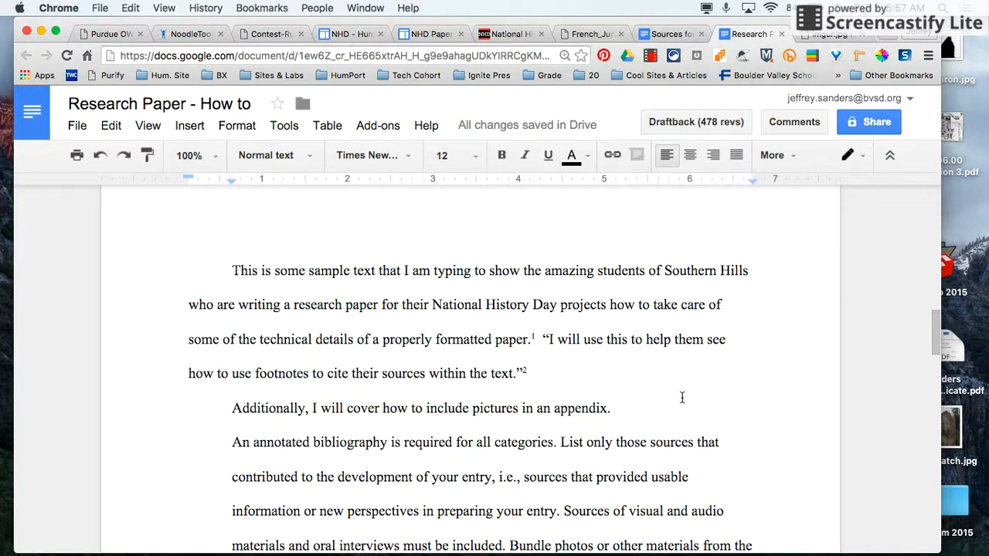
# Remove the period before footnote 1 in the first paragraph and add "(see Appendix A)." after the footnote mark.
pyautogui.scroll(-1, 550, 355)
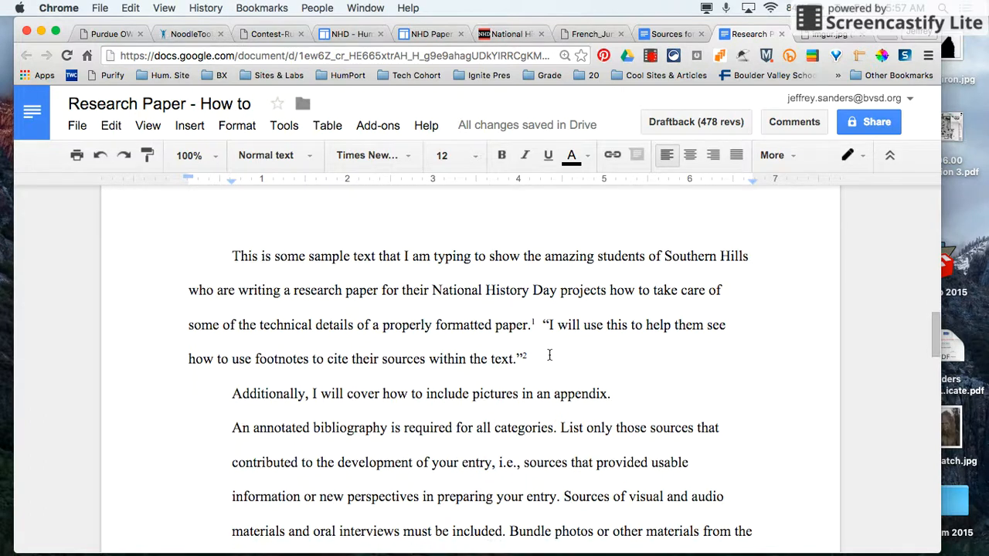
pyautogui.scroll(-1, 549, 355)
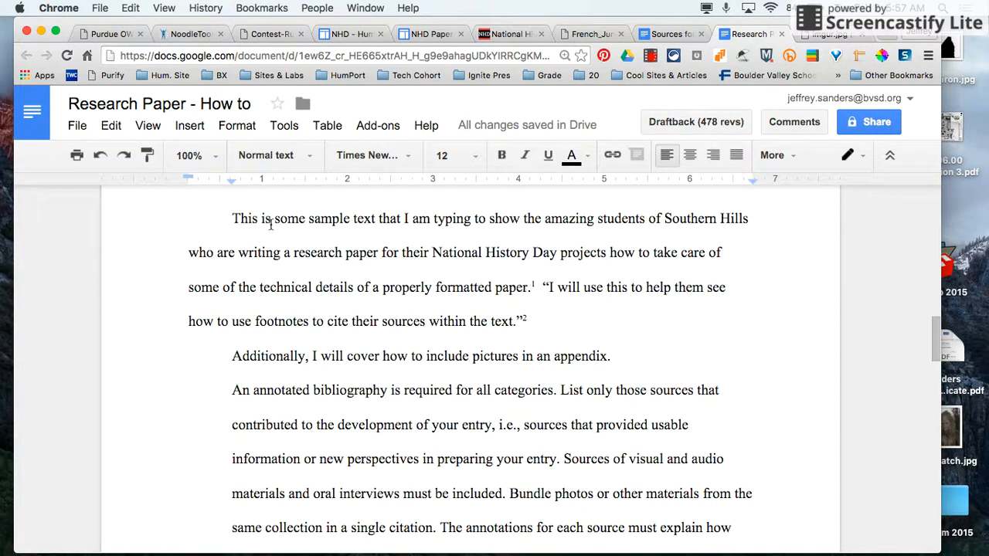
pyautogui.moveTo(227, 217); pyautogui.dragTo(539, 291)
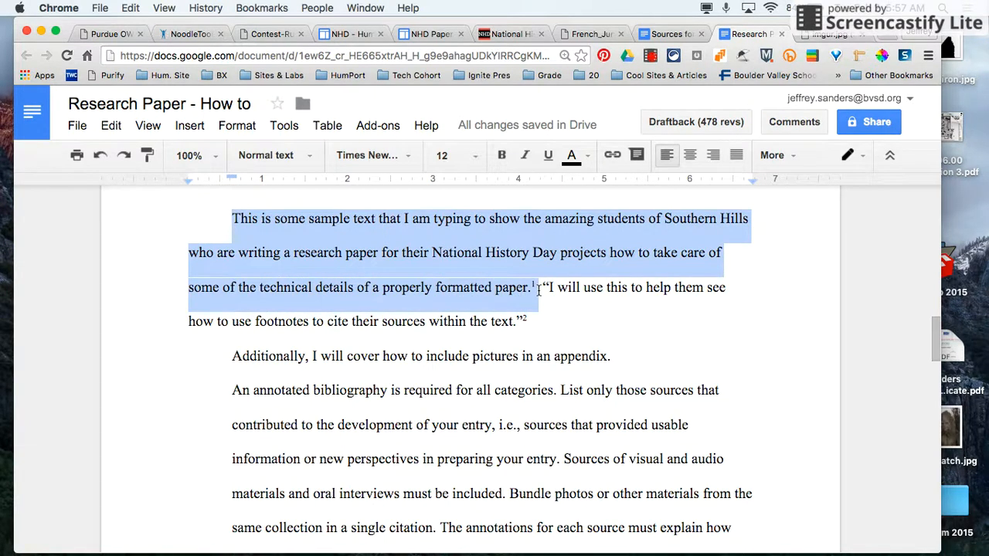
pyautogui.click(539, 290)
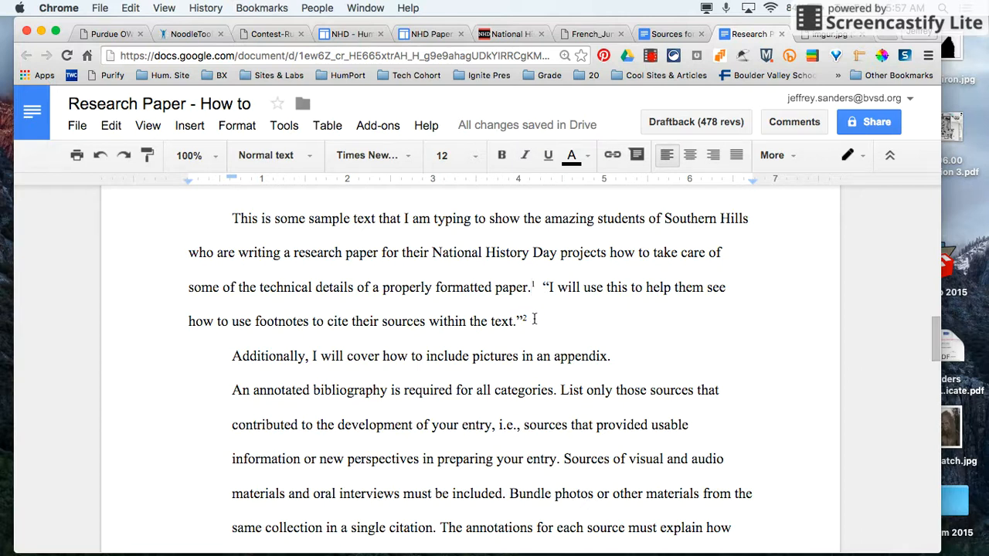
pyautogui.press('BackSpace')
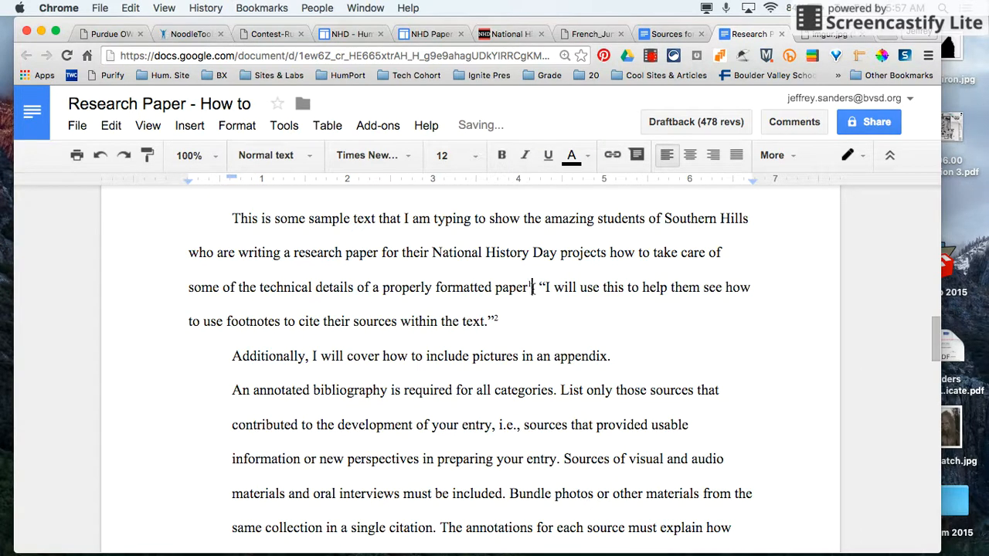
pyautogui.write('.')
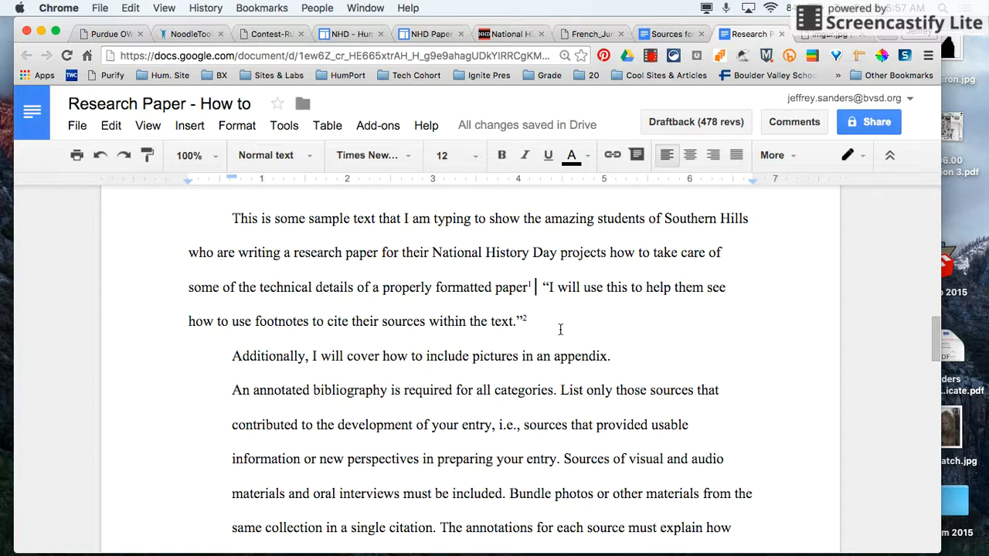
pyautogui.write('(')
pyautogui.write('see App')
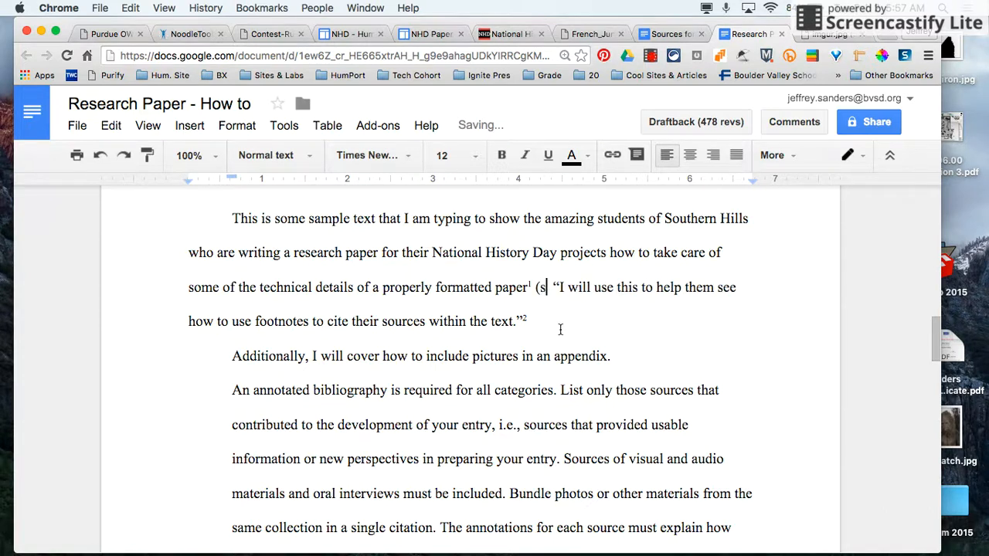
pyautogui.write('endix')
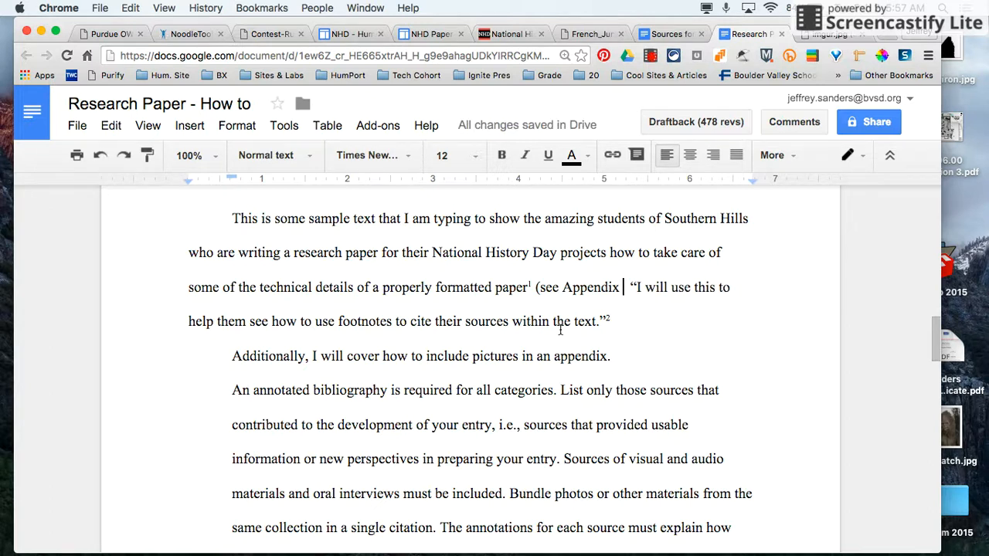
pyautogui.write(' A)')
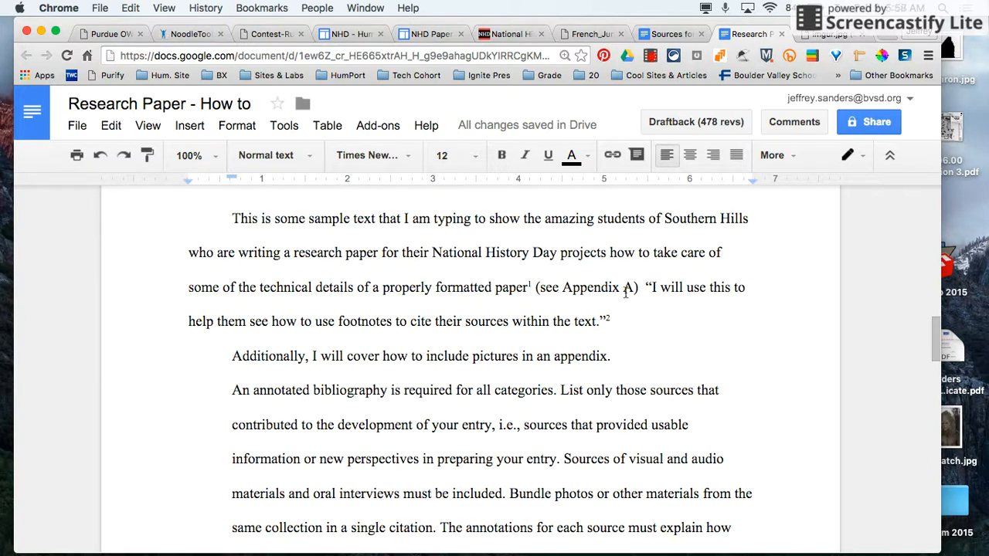
pyautogui.write('.')
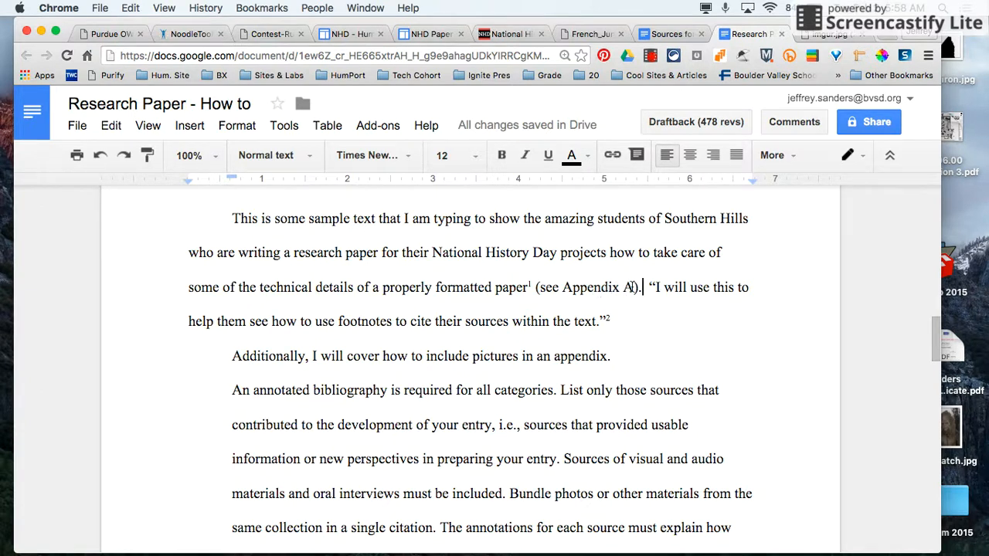
# Center the first line of the blank page that follows the page 2 footnotes.
pyautogui.click(829, 36)
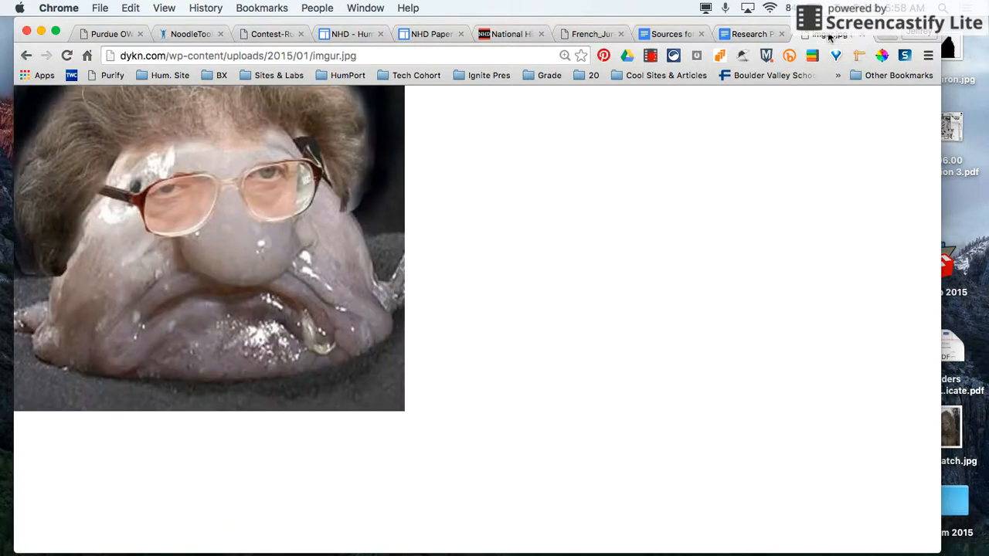
pyautogui.click(739, 35)
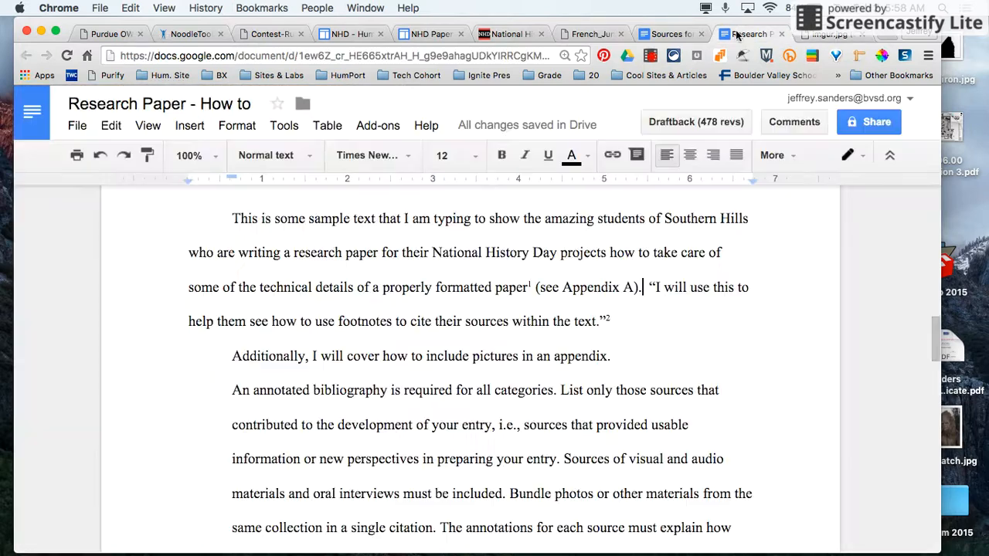
pyautogui.scroll(-10, 602, 375)
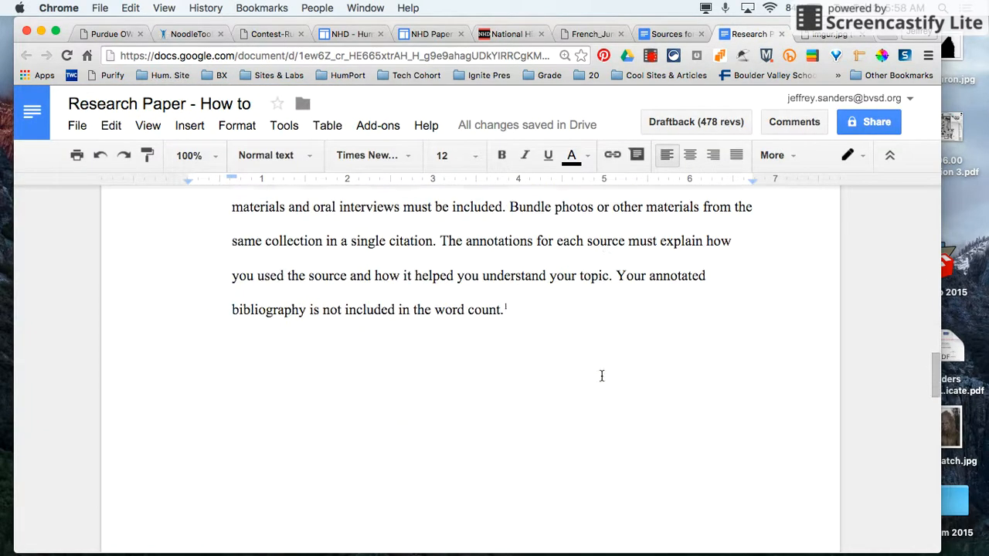
pyautogui.scroll(-3, 601, 376)
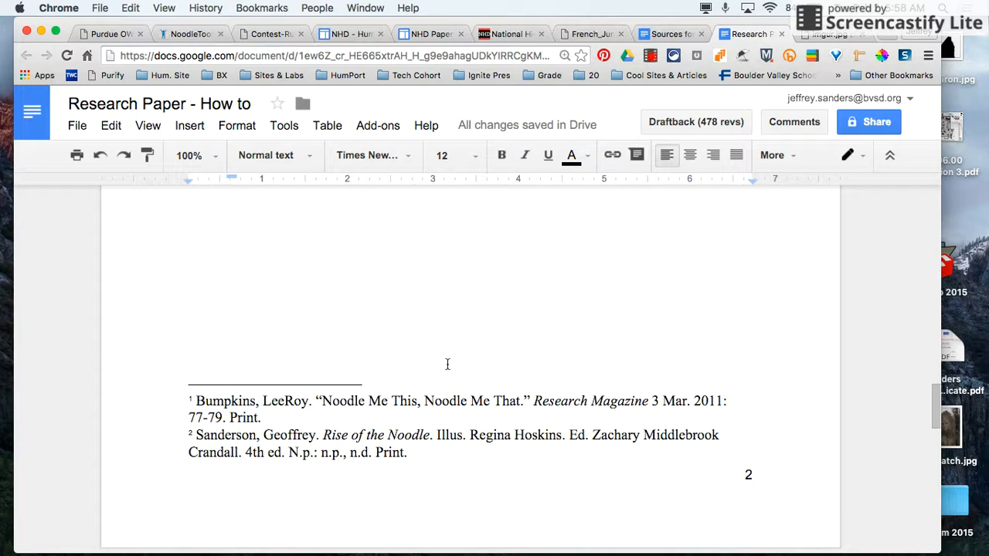
pyautogui.scroll(-7, 516, 403)
pyautogui.click(391, 378)
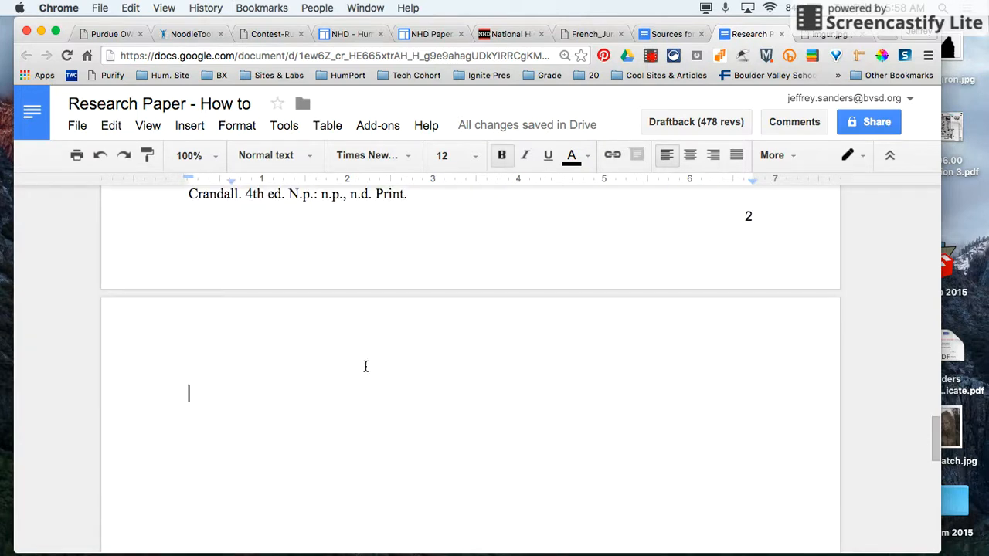
pyautogui.click(694, 161)
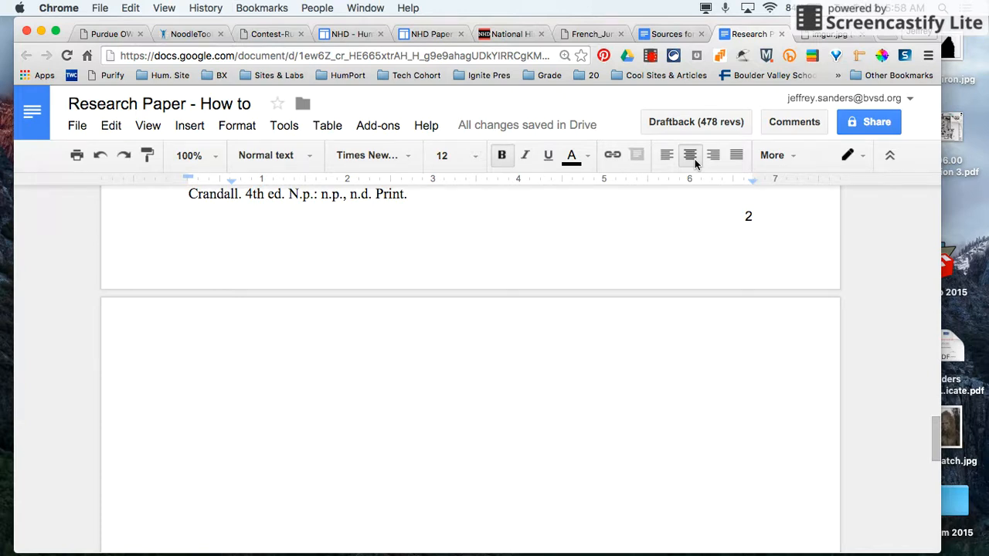
# Enter "Appendix A" as a non-bold heading on the centered line and start a new line below it.
pyautogui.write('Appe')
pyautogui.press('BackSpace')
pyautogui.press('BackSpace')
pyautogui.press('BackSpace')
pyautogui.press('BackSpace')
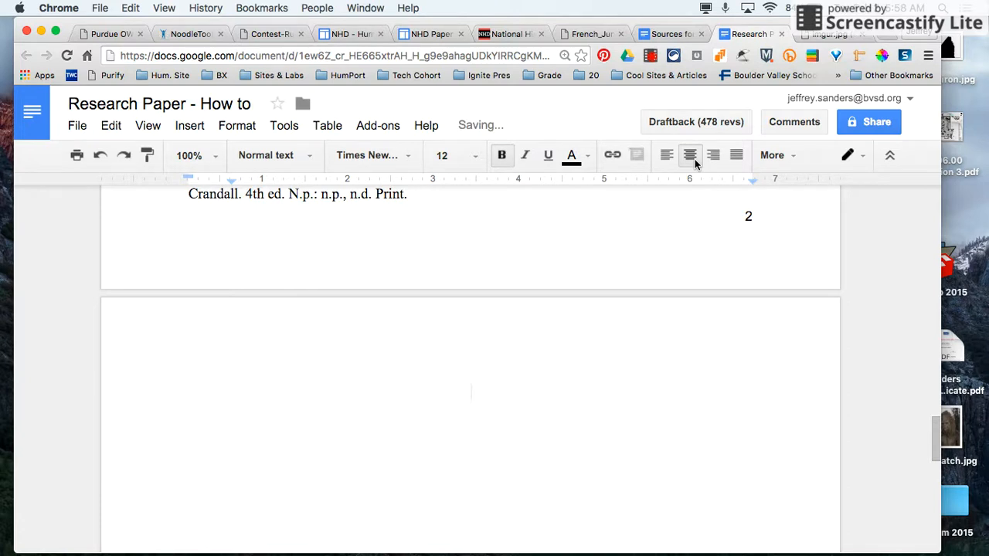
pyautogui.hotkey('ctrl', 'b')
pyautogui.write('Appen')
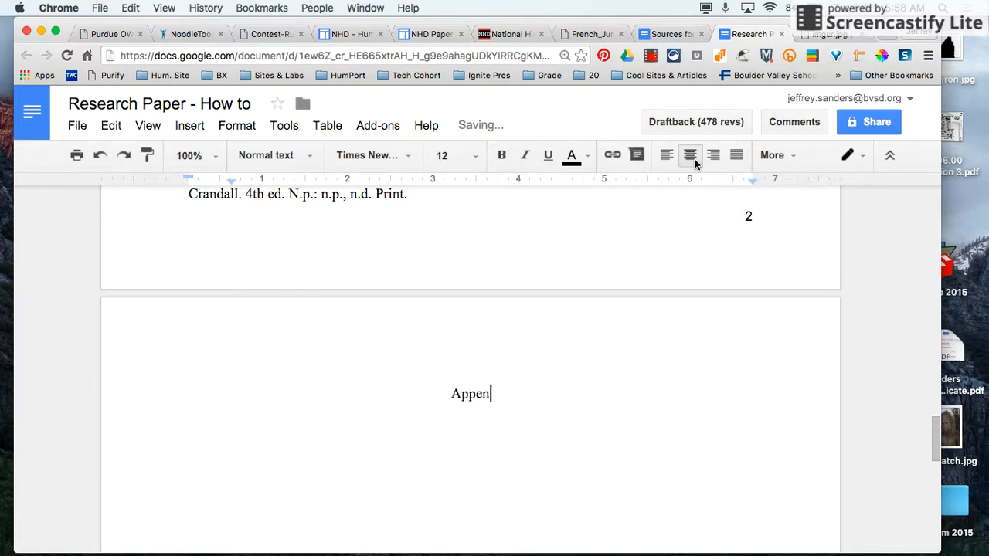
pyautogui.write('dix A')
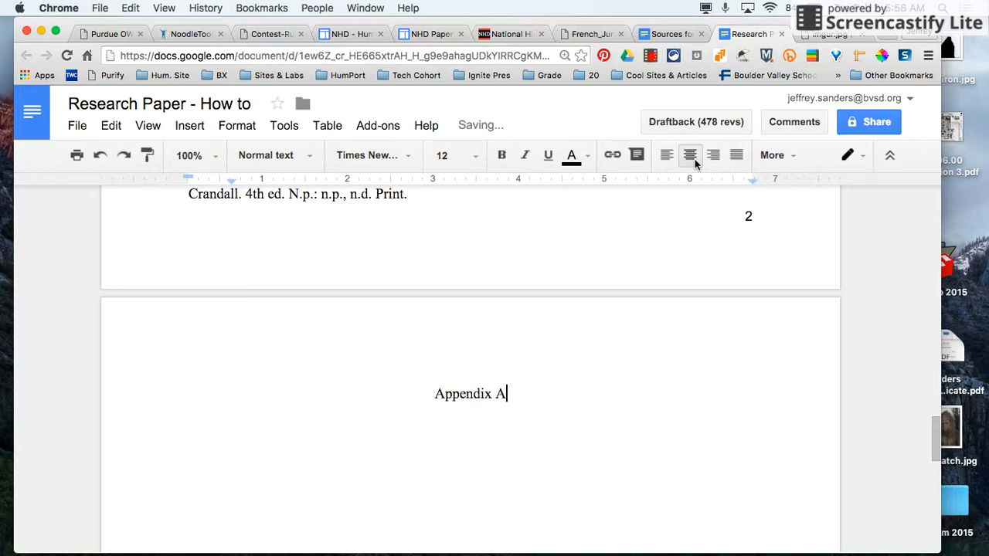
pyautogui.press('Return')
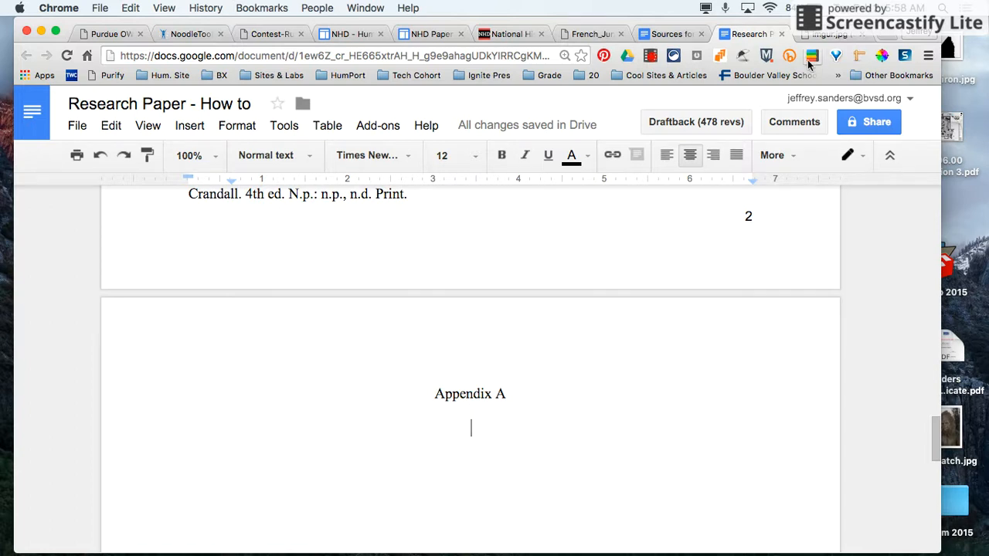
# Insert the imgur.jpg picture from its browser page below the Appendix A heading and start a left-aligned line under it.
pyautogui.click(824, 34)
pyautogui.moveTo(210, 256); pyautogui.dragTo(474, 482)
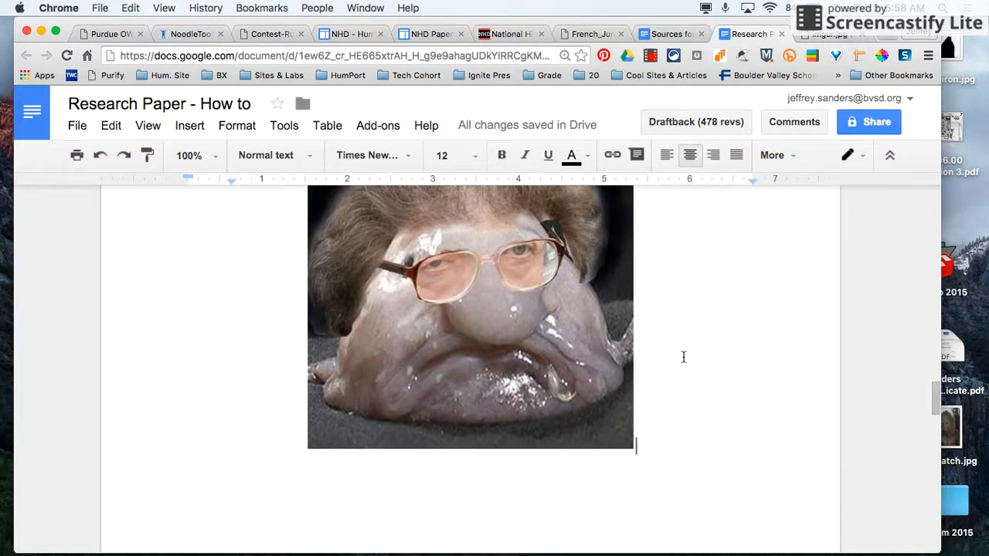
pyautogui.press('Return')
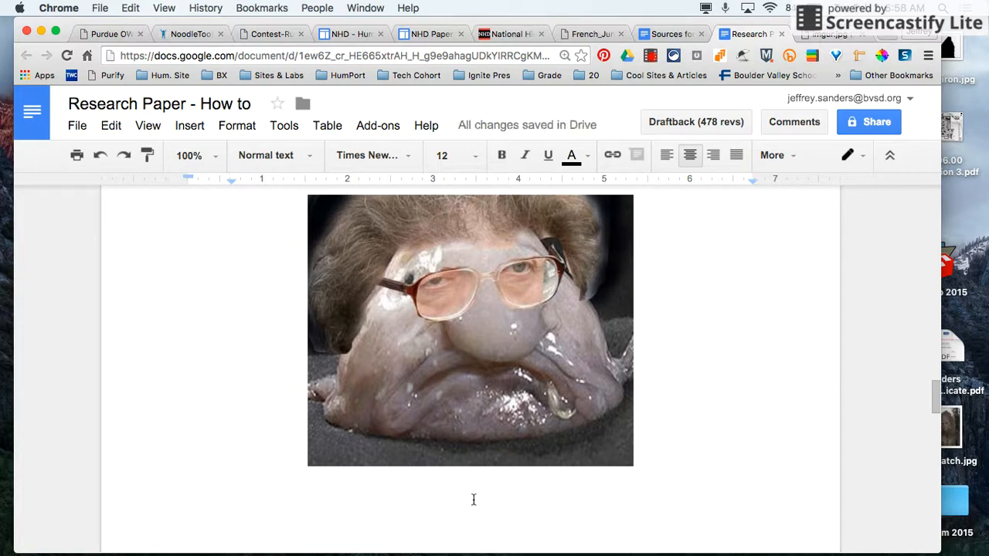
pyautogui.click(667, 155)
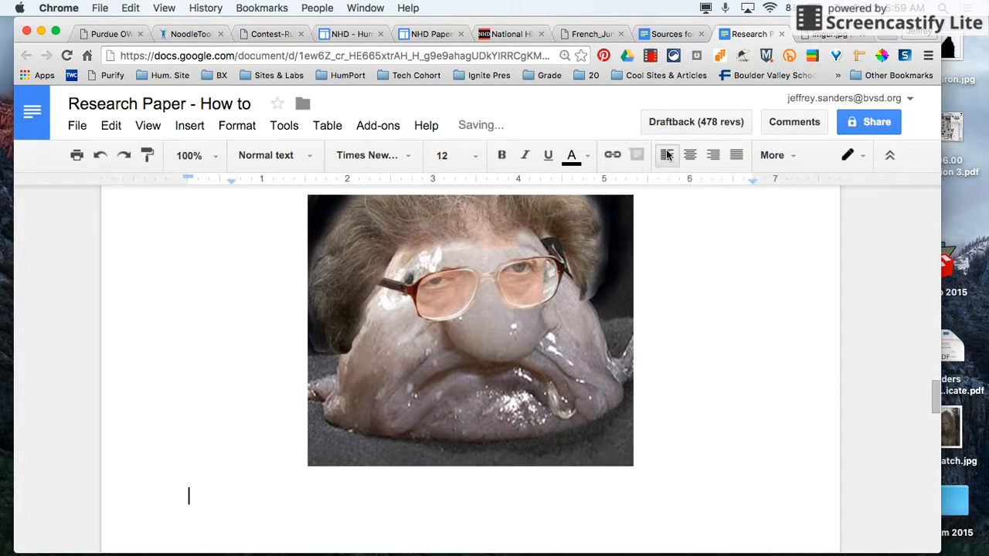
pyautogui.scroll(-2, 360, 455)
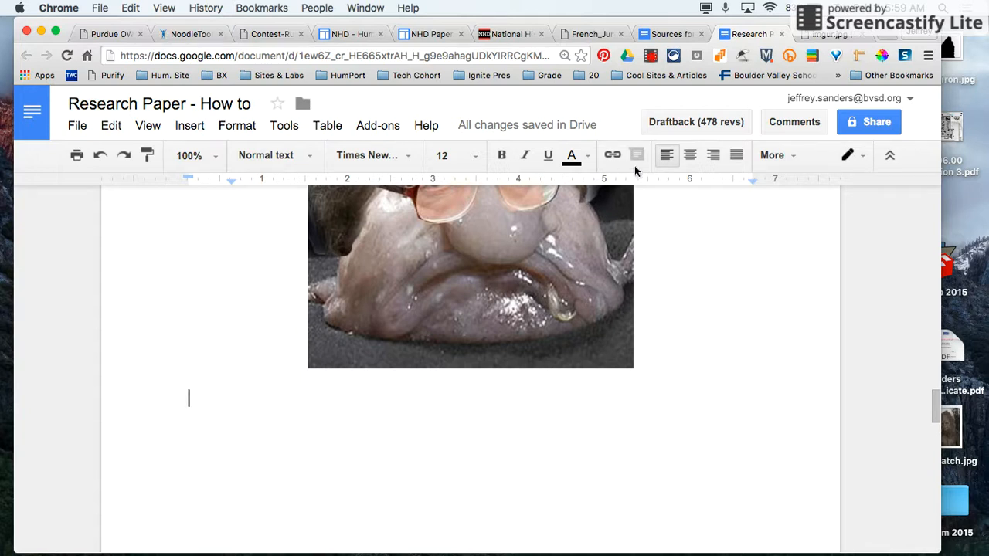
# Copy the NoodleTools.com citation from the Primary Sources in the sources document and paste it under the appendix picture.
pyautogui.click(673, 34)
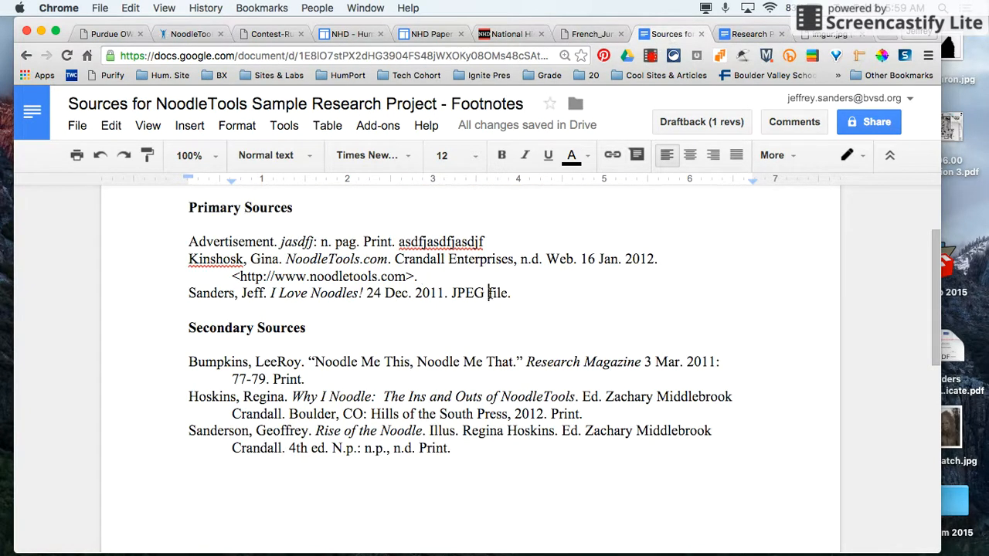
pyautogui.click(188, 261)
pyautogui.moveTo(189, 261); pyautogui.dragTo(422, 276)
pyautogui.press('super+c')
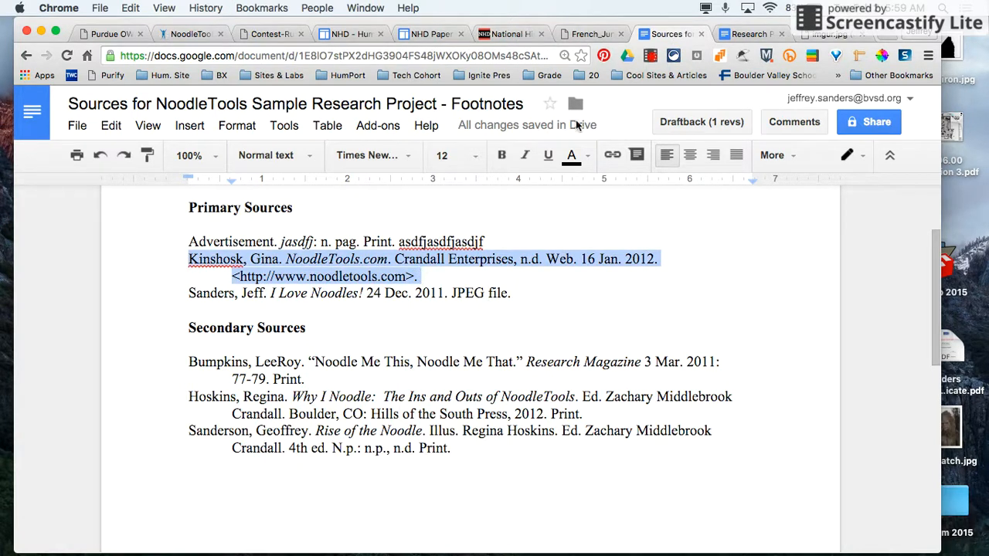
pyautogui.click(742, 34)
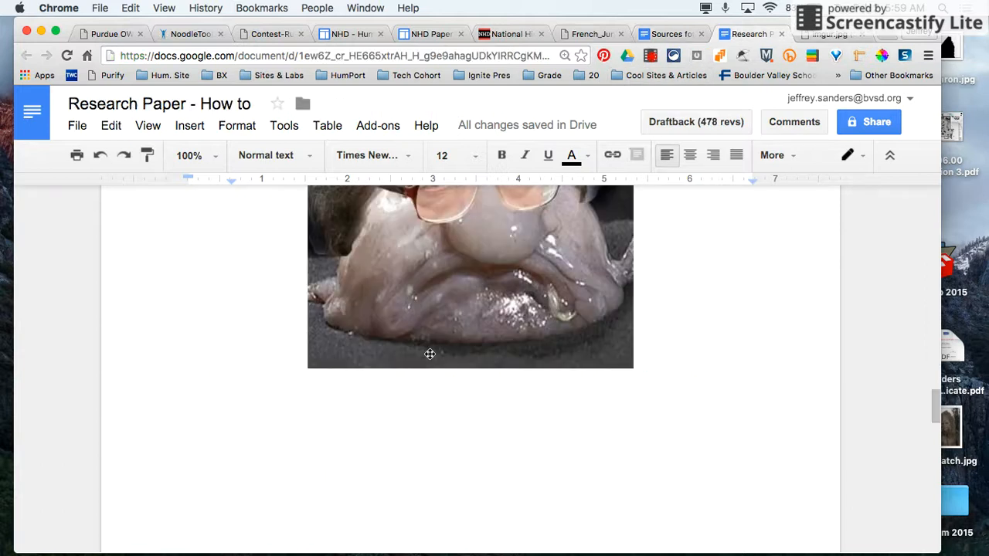
pyautogui.press('super+v')
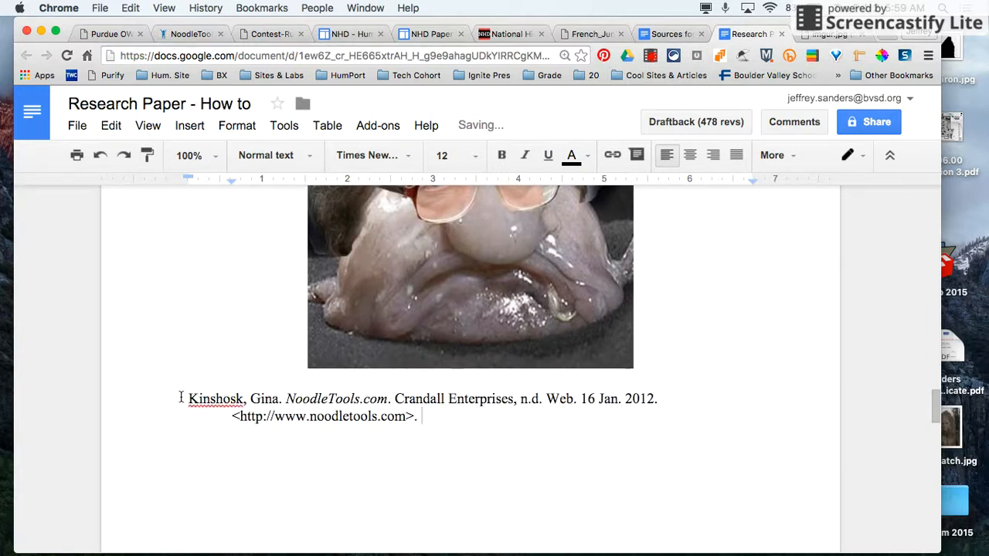
# Set the line spacing of the pasted citation under the picture to Double.
pyautogui.moveTo(186, 398); pyautogui.dragTo(403, 434)
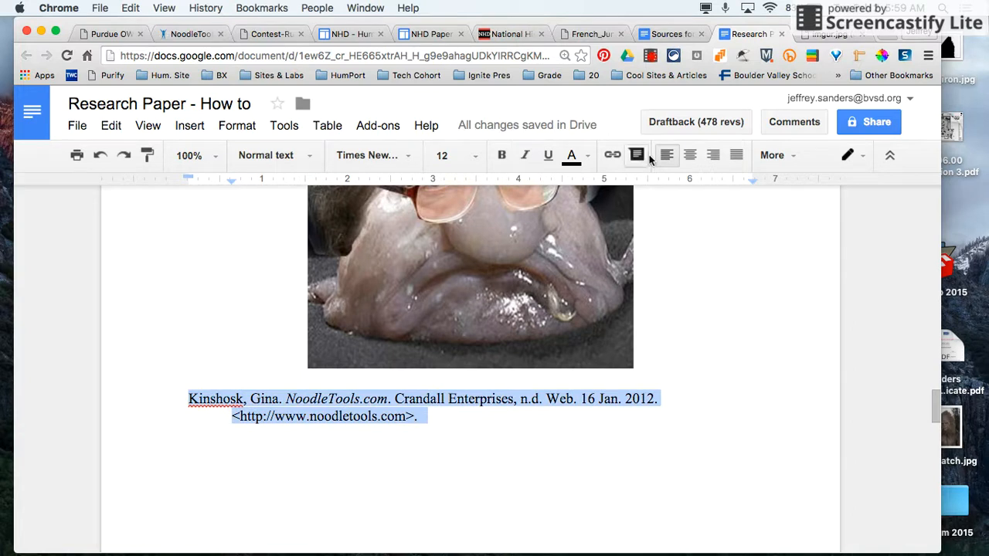
pyautogui.click(782, 155)
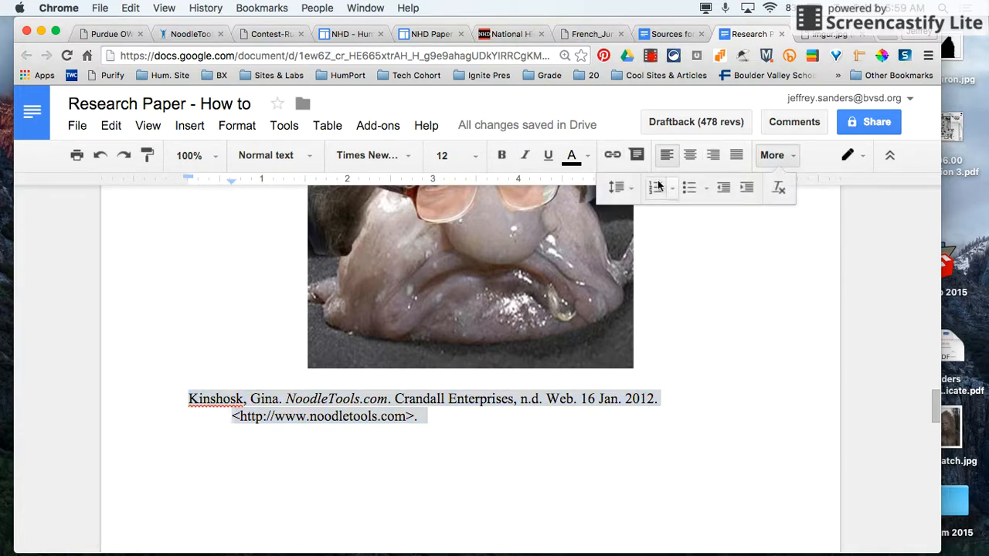
pyautogui.click(618, 188)
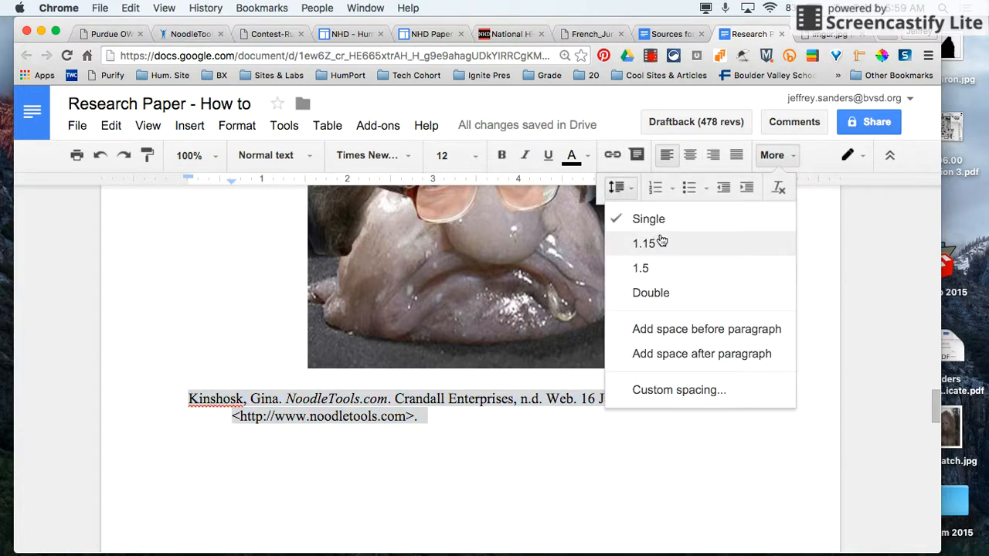
pyautogui.click(657, 293)
pyautogui.click(463, 432)
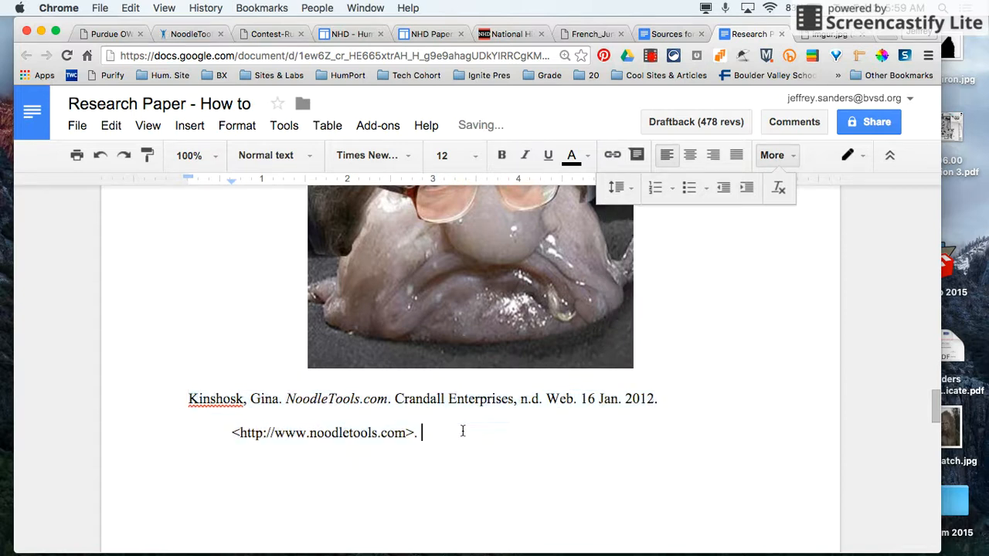
# Start an indented, bold paragraph one blank line below the NoodleTools.com citation under the Appendix A picture.
pyautogui.press('Return')
pyautogui.press('Return')
pyautogui.press('BackSpace')
pyautogui.press('Return')
pyautogui.press('Tab')
pyautogui.press('super+b')
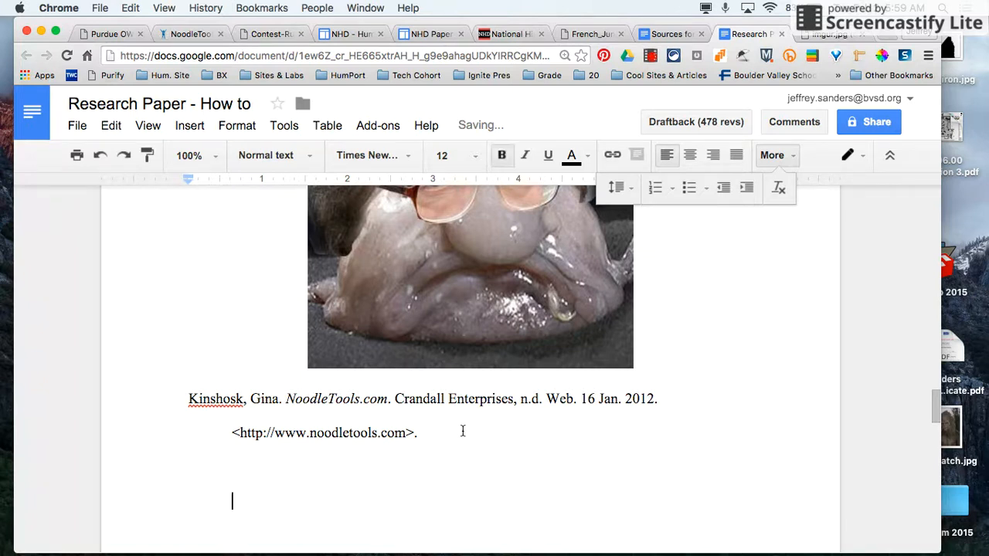
# Enter the sentence "The blobfish is an extraordinary fish." on the indented line below the Appendix A citation.
pyautogui.scroll(-3, 784, 425)
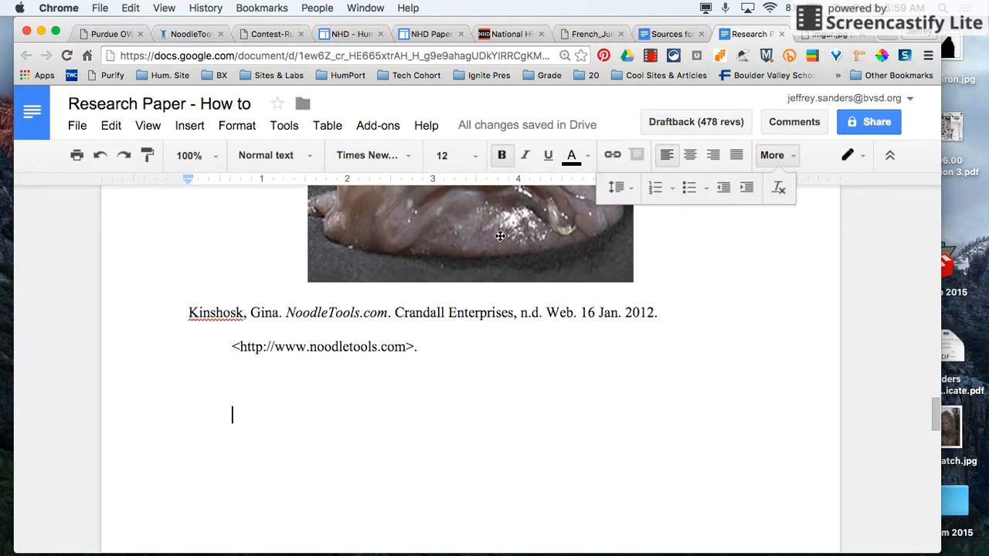
pyautogui.write('th')
pyautogui.press('BackSpace')
pyautogui.press('BackSpace')
pyautogui.write('T')
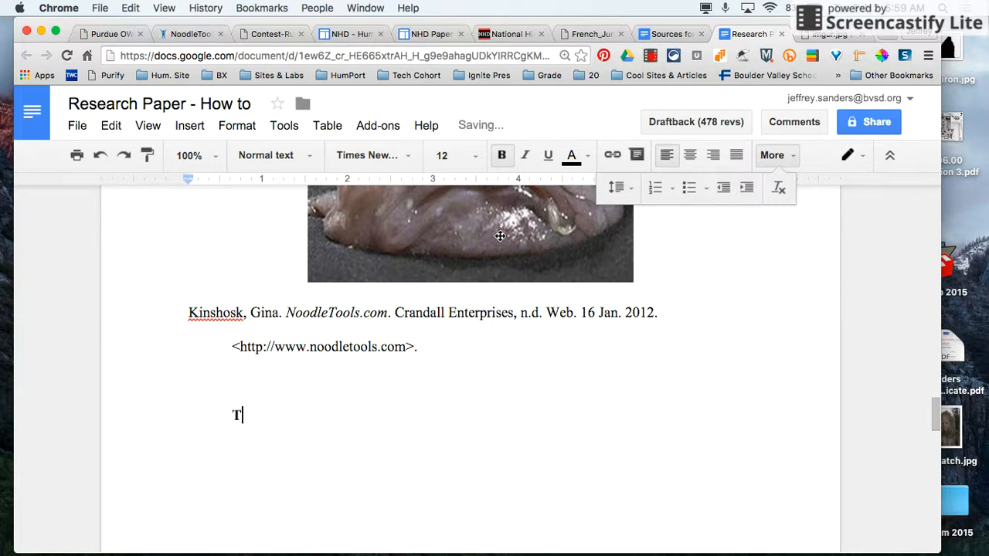
pyautogui.write('he blobfish')
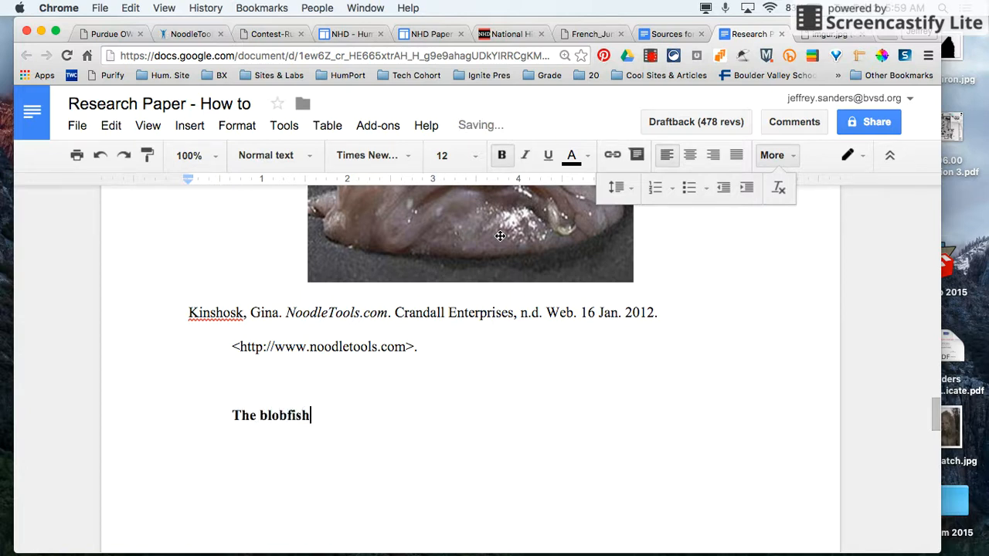
pyautogui.write(' is an extraor')
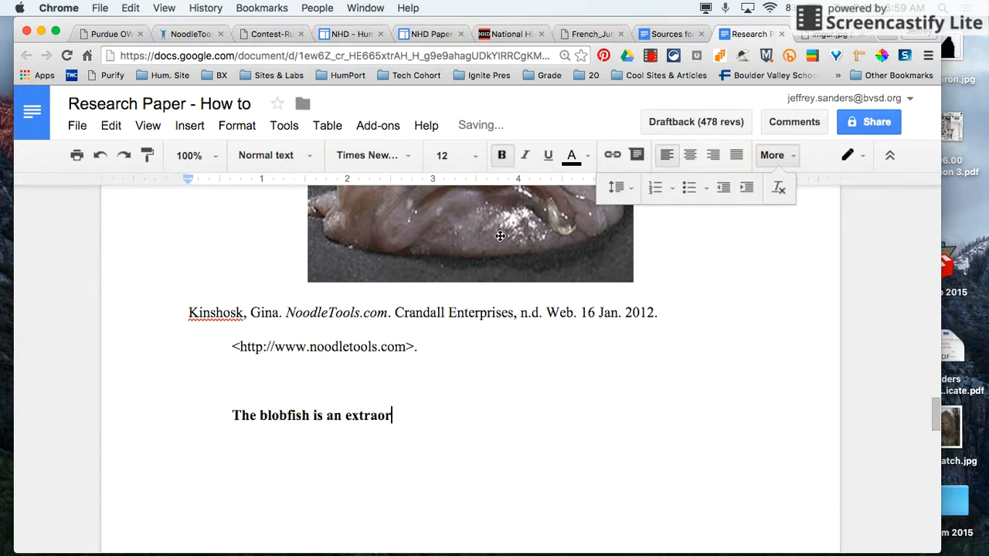
pyautogui.write('dinary fish.')
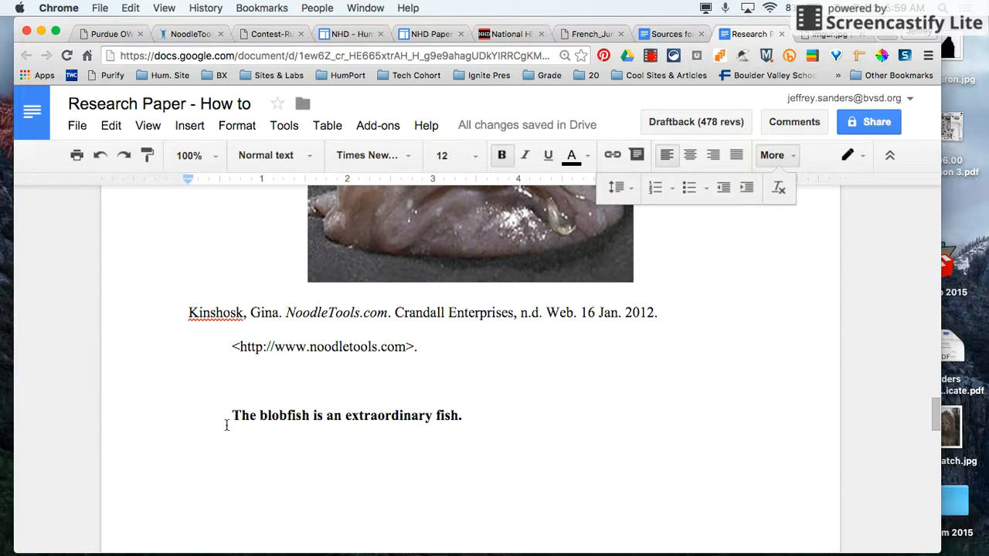
# Insert the in-text reference "(see Appendix B)" after "Bundle photos" in the annotated bibliography paragraph of the paper.
pyautogui.scroll(5, 590, 346)
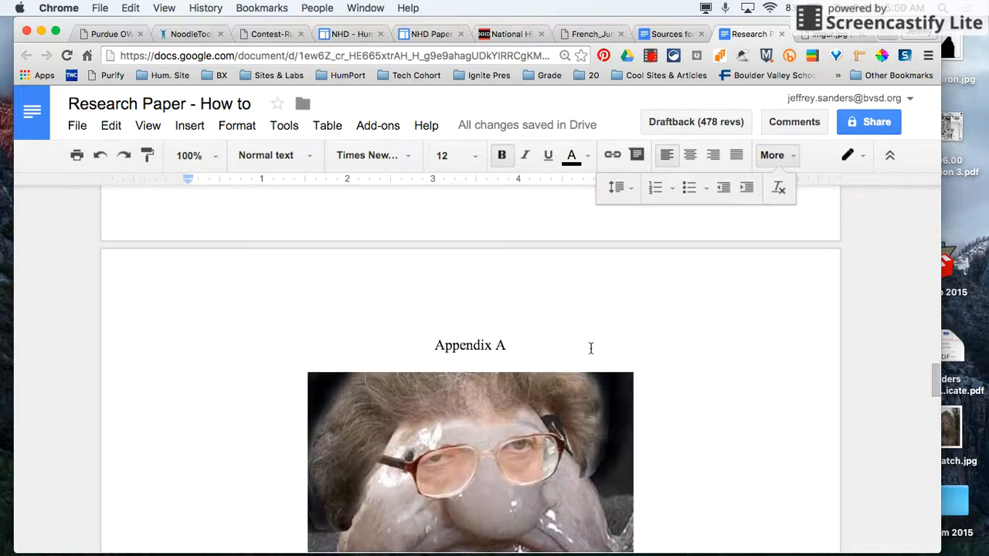
pyautogui.scroll(10, 591, 348)
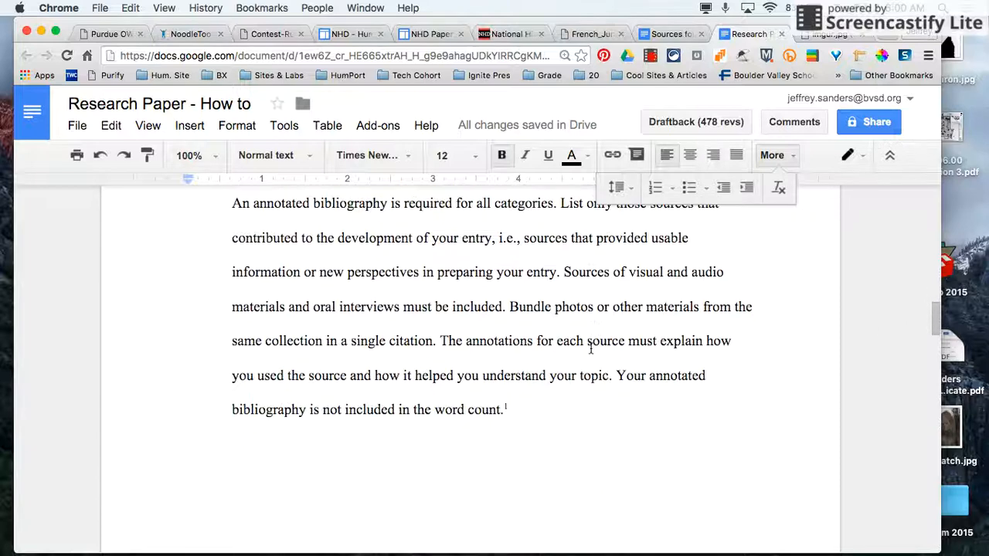
pyautogui.click(515, 412)
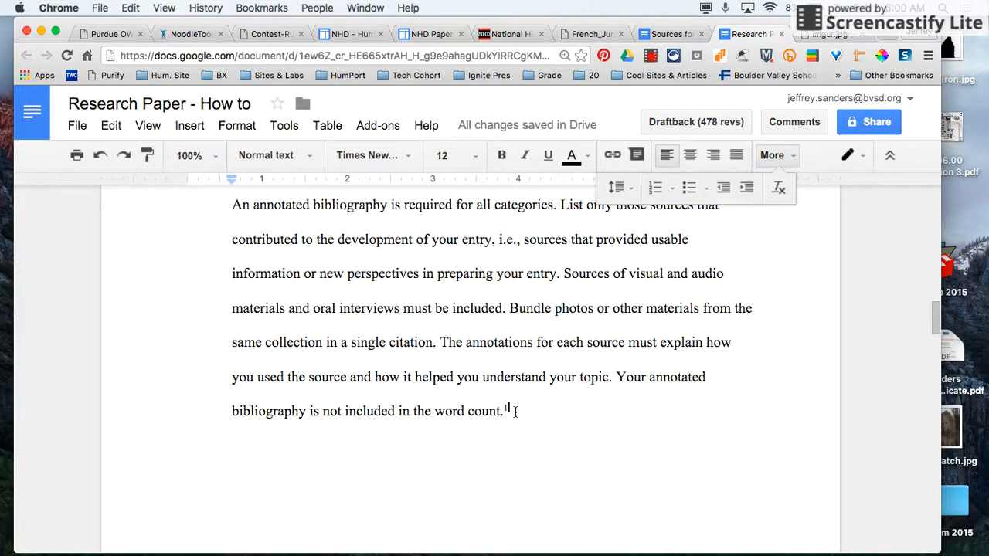
pyautogui.scroll(1, 638, 353)
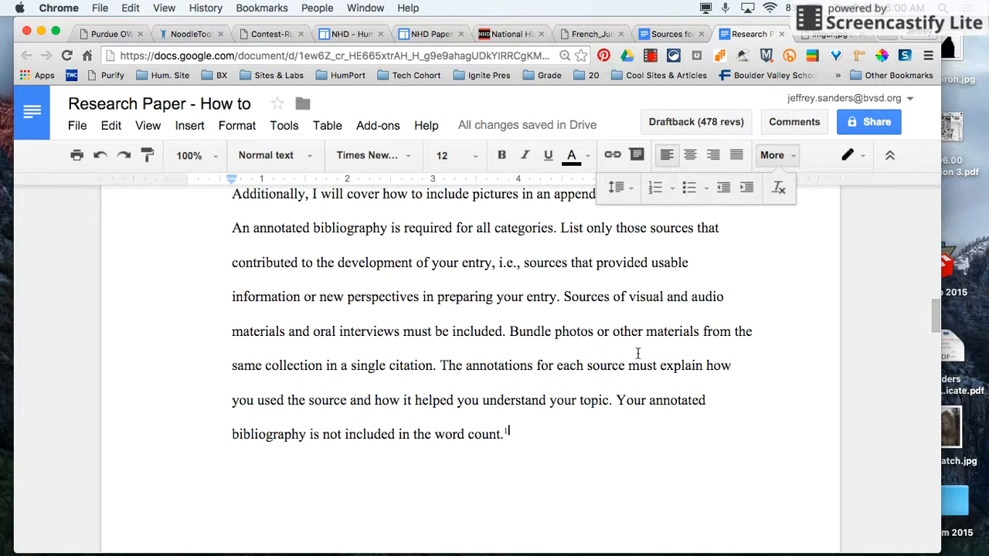
pyautogui.click(593, 333)
pyautogui.write('(see ')
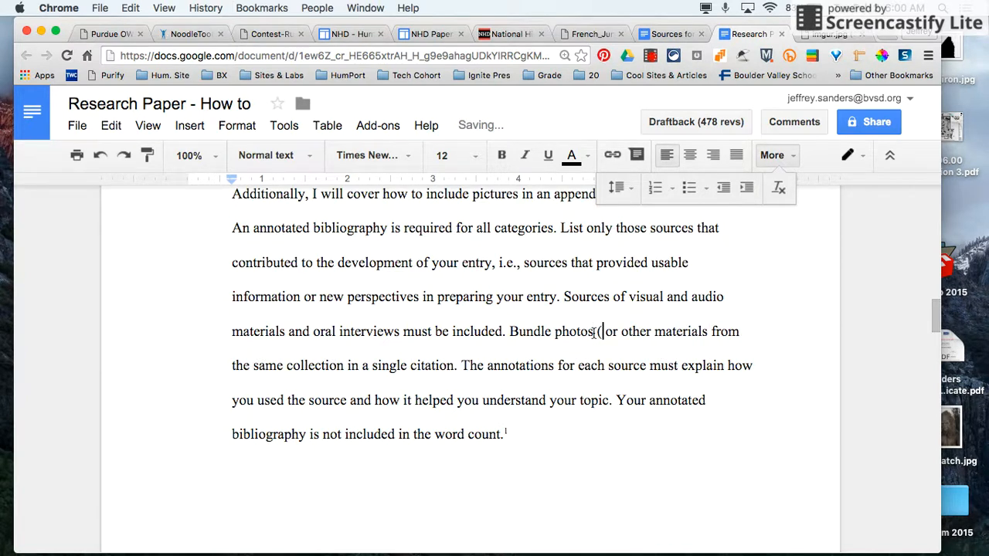
pyautogui.write('Appendix')
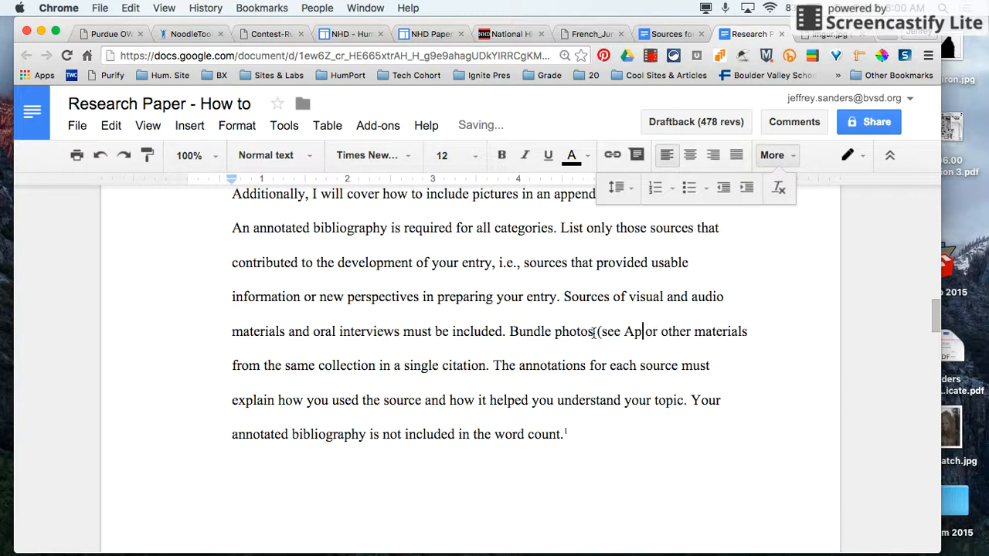
pyautogui.write('B')
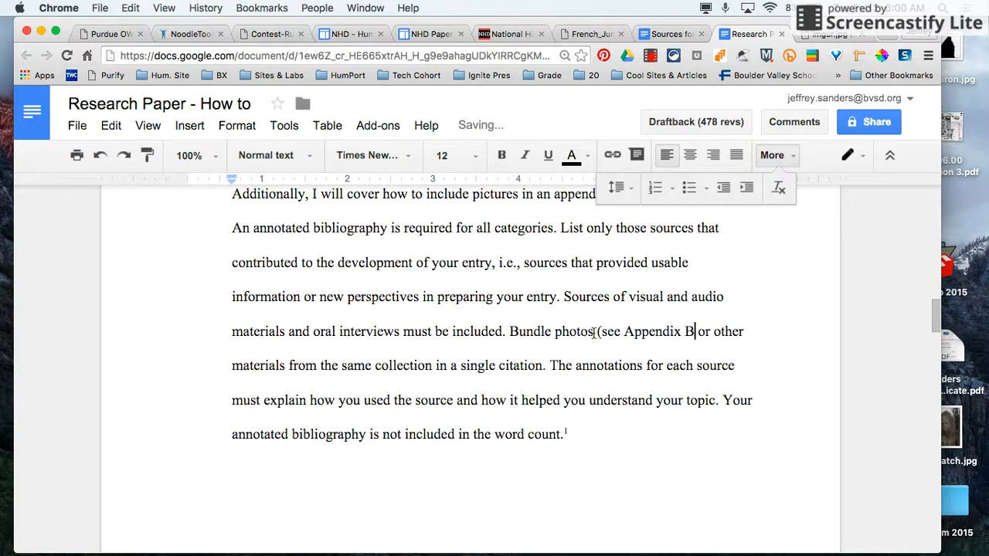
pyautogui.write(')')
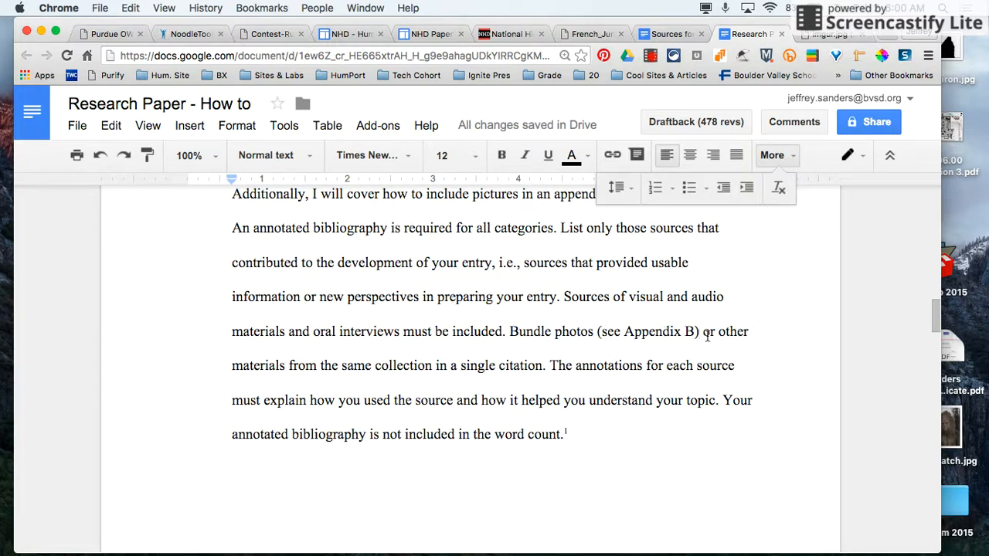
# Add blank lines after the blobfish sentence in Appendix A until the cursor reaches a new page.
pyautogui.scroll(-10, 606, 375)
pyautogui.scroll(-6, 606, 375)
pyautogui.scroll(1, 548, 287)
pyautogui.click(535, 268)
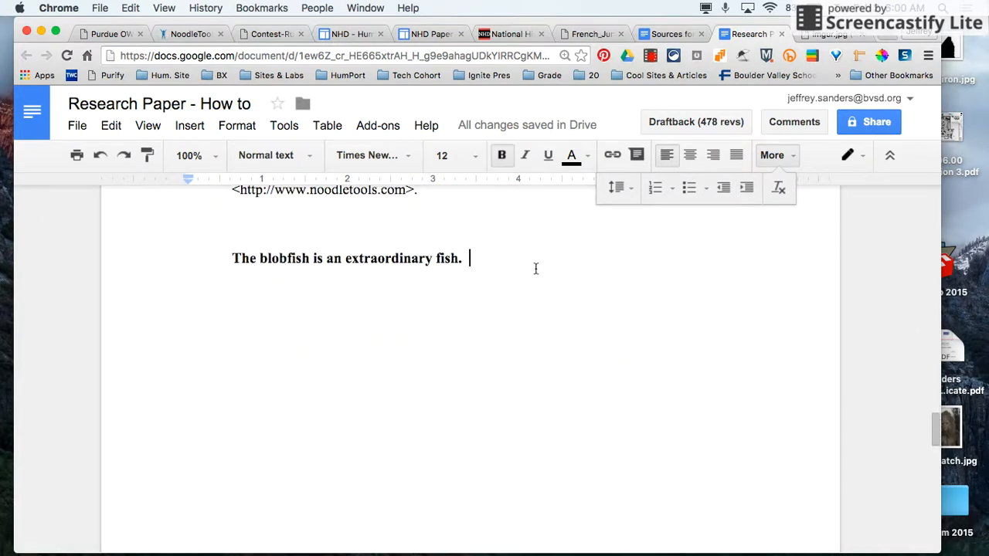
pyautogui.press('Return')
pyautogui.press('Return')
pyautogui.press('Return')
pyautogui.press('Return')
pyautogui.press('Return')
pyautogui.press('Return')
pyautogui.press('Return')
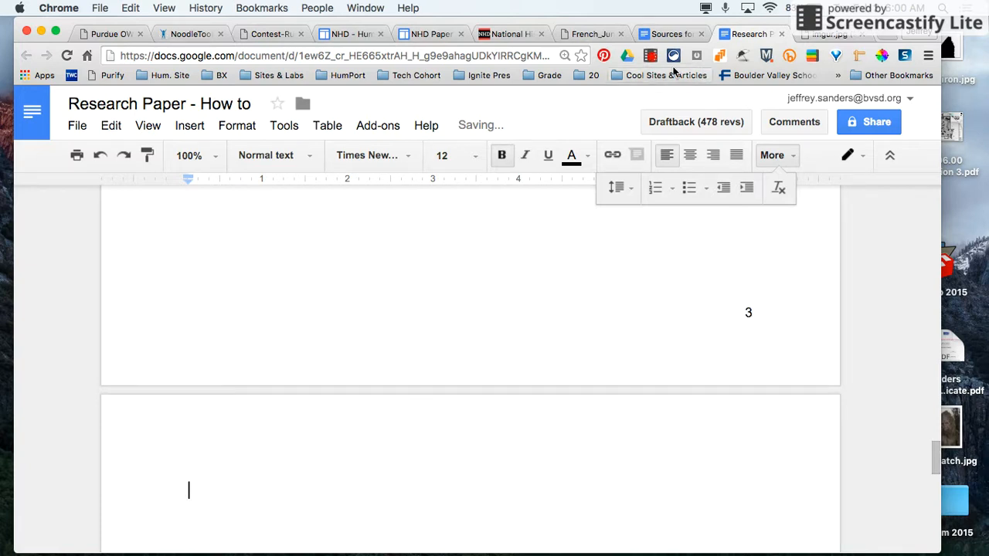
# Enter "Appendix B" as a centered, non-bold heading on the new page and start a line below it.
pyautogui.click(691, 157)
pyautogui.hotkey('ctrl', 'b')
pyautogui.write('Appendix B')
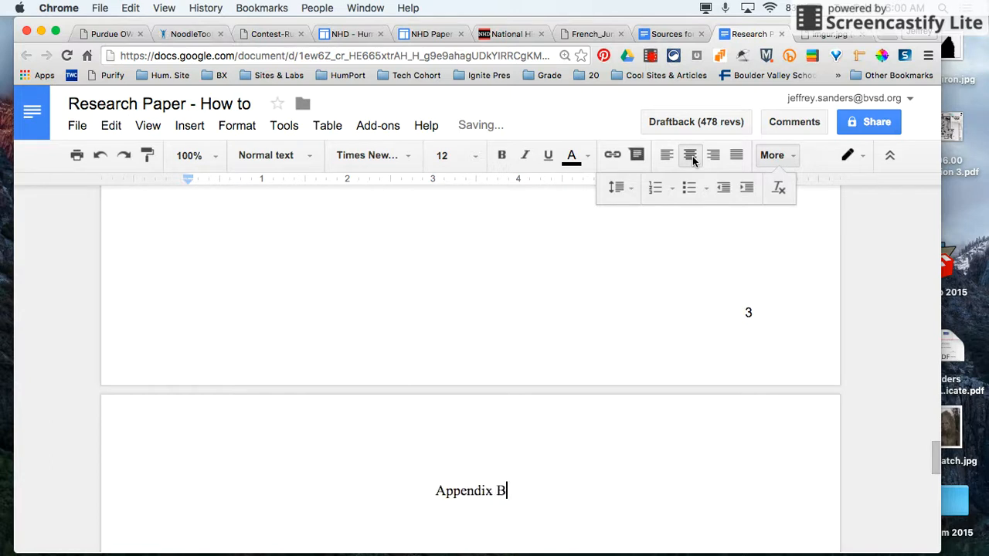
pyautogui.press('Return')
# Insert the plush blobfish picture p6622_column_grid_12.jpg from the image search below the Appendix B heading and place the cursor under it.
pyautogui.click(835, 34)
pyautogui.click(27, 56)
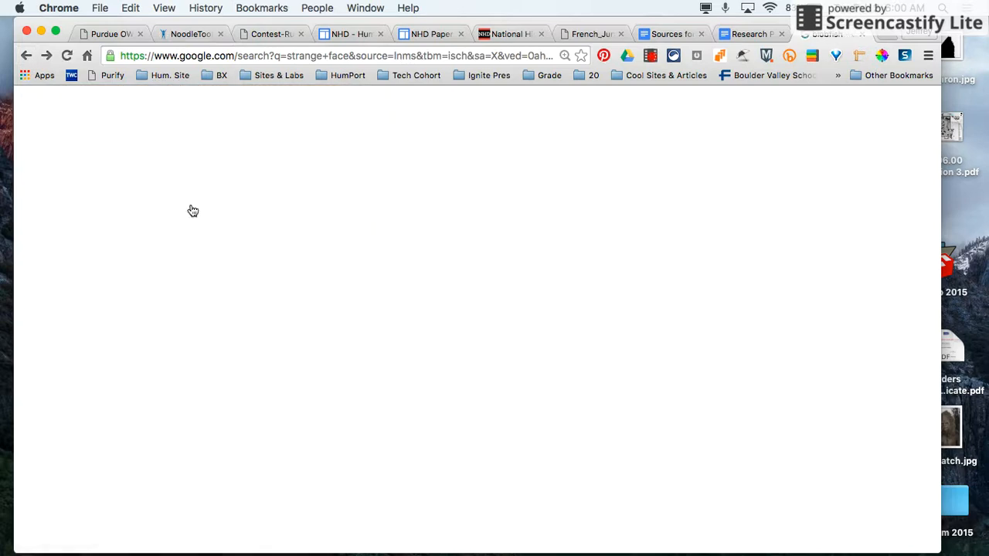
pyautogui.scroll(5, 442, 310)
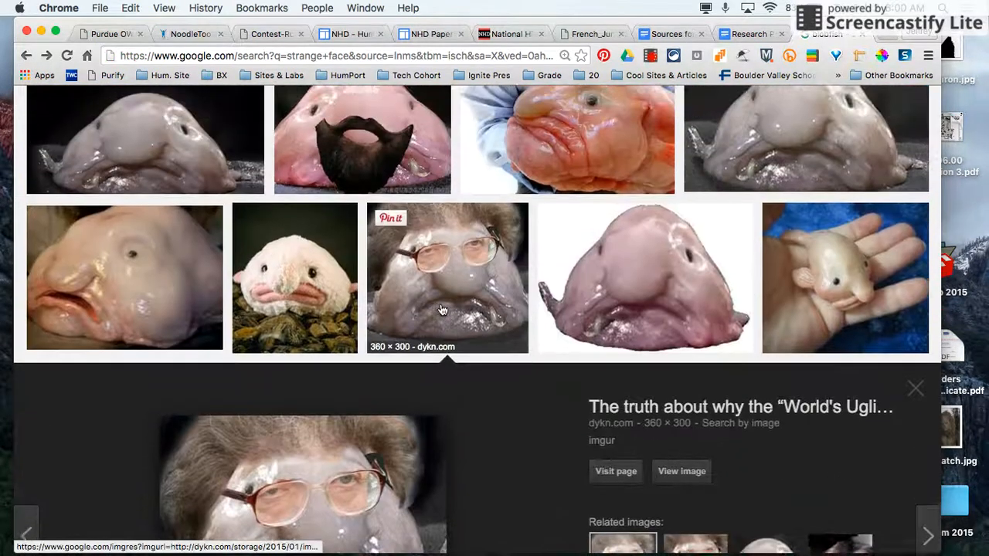
pyautogui.click(281, 357)
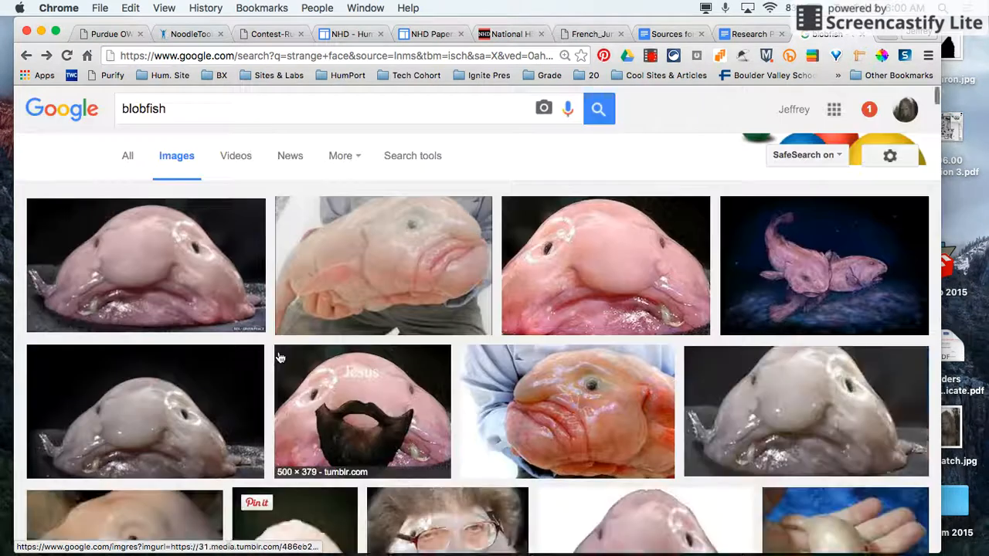
pyautogui.click(674, 312)
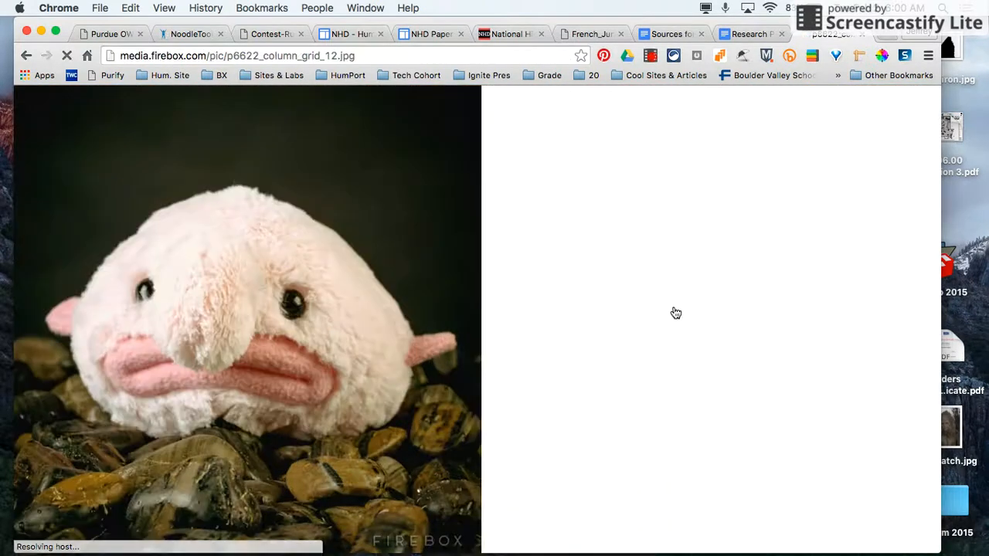
pyautogui.moveTo(278, 255)
pyautogui.mouseDown()
pyautogui.moveTo(613, 139)
pyautogui.moveTo(772, 15)
pyautogui.moveTo(664, 23)
pyautogui.moveTo(753, 38)
pyautogui.moveTo(630, 249)
pyautogui.moveTo(571, 431)
pyautogui.moveTo(510, 511)
pyautogui.moveTo(479, 524)
pyautogui.mouseUp()
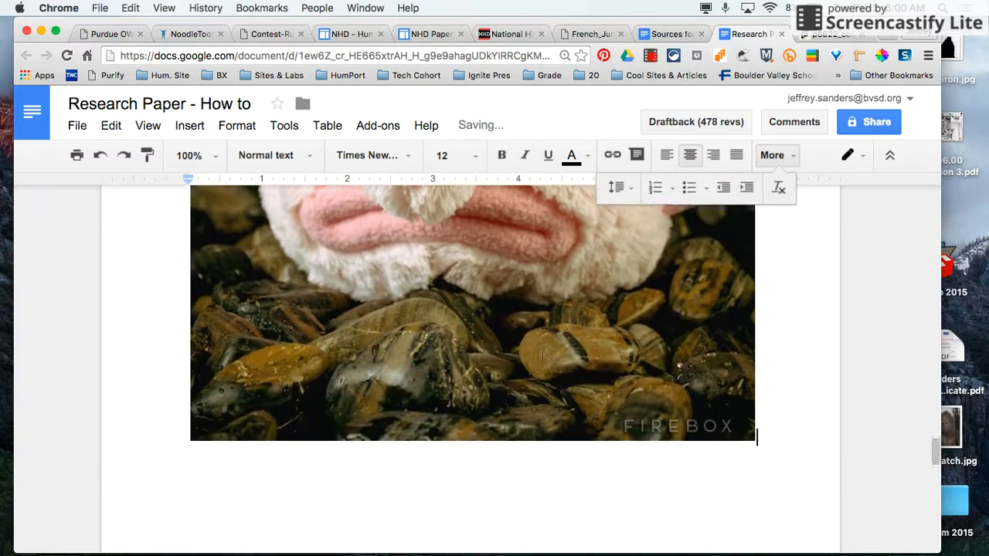
pyautogui.click(490, 389)
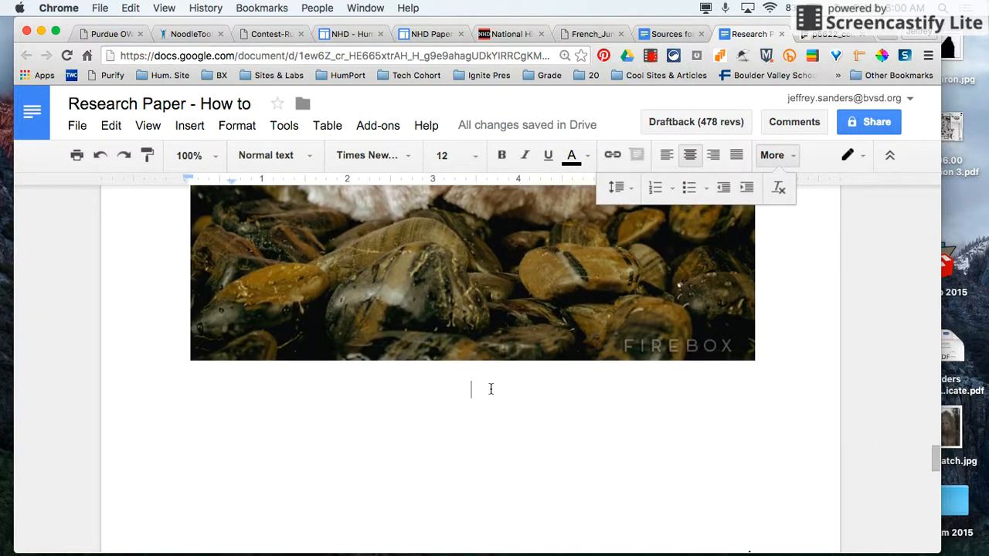
# Copy the NoodleTools.com citation from the Primary Sources in the sources document and paste it under the Appendix B picture.
pyautogui.click(677, 37)
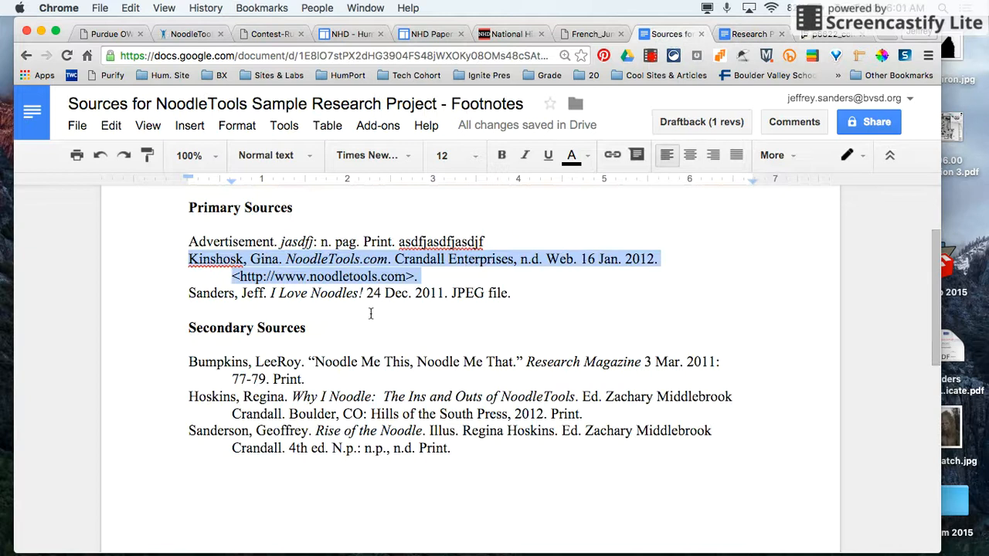
pyautogui.tripleClick(189, 262)
pyautogui.press('super+c')
pyautogui.click(745, 39)
pyautogui.press('super+v')
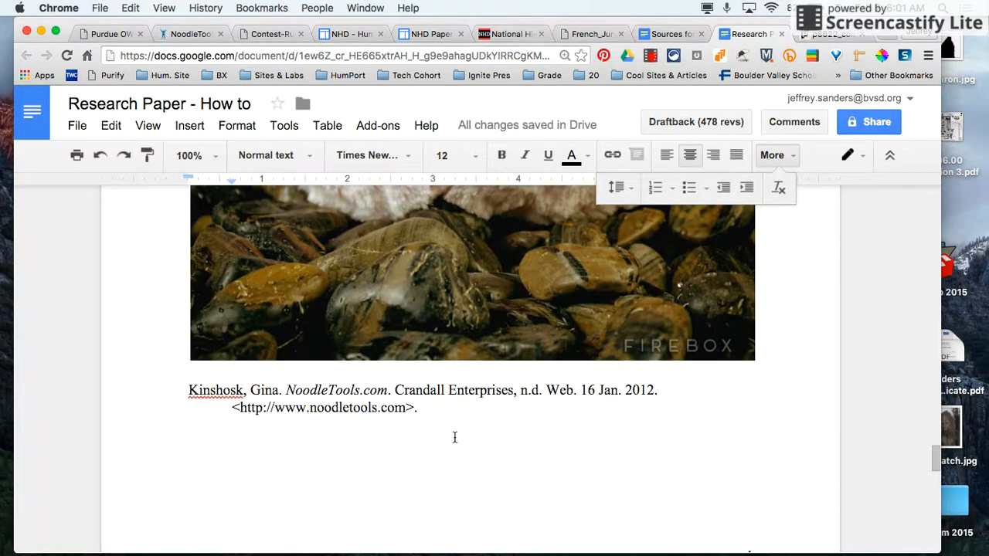
# Review the Appendix B page and the end of Appendix A in the research paper.
pyautogui.scroll(-3, 622, 351)
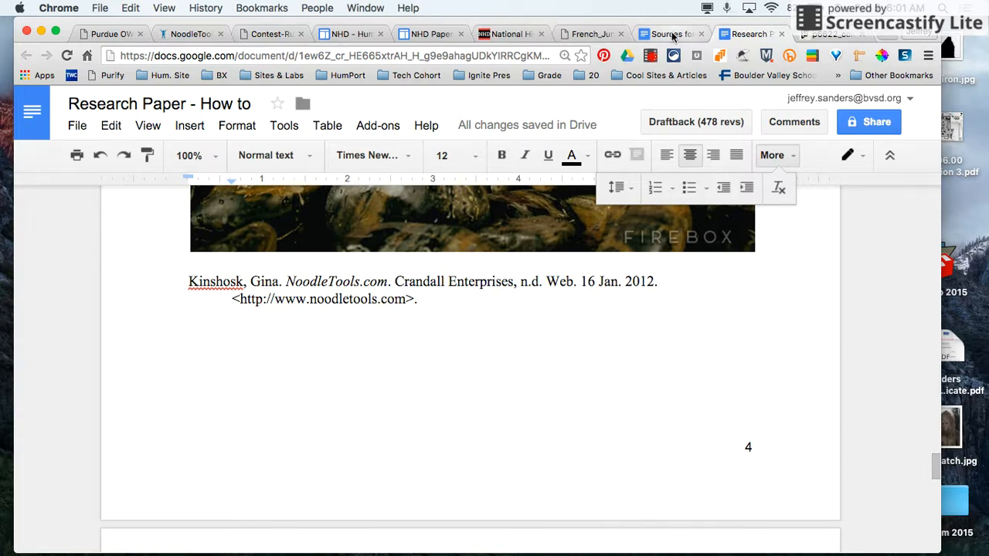
pyautogui.scroll(10, 460, 252)
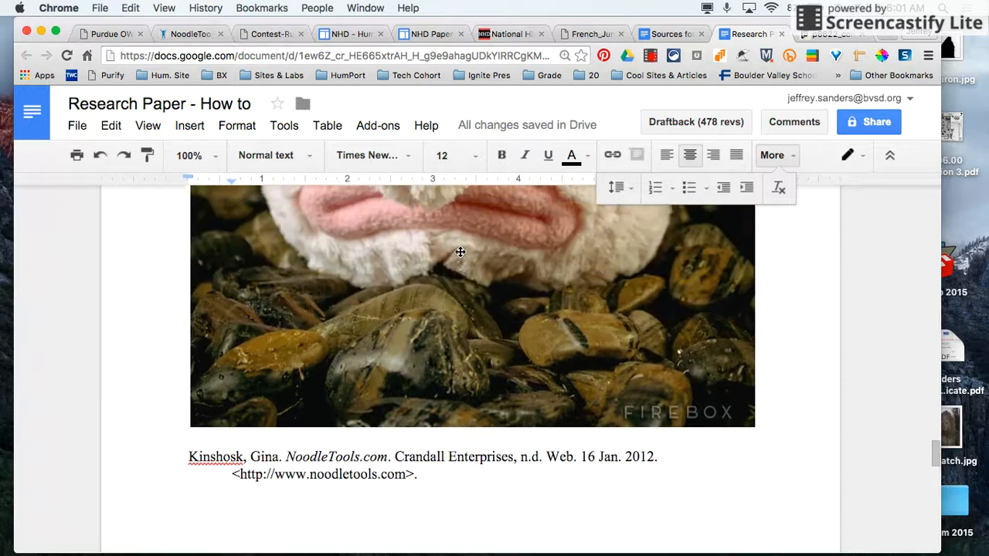
pyautogui.scroll(8, 460, 251)
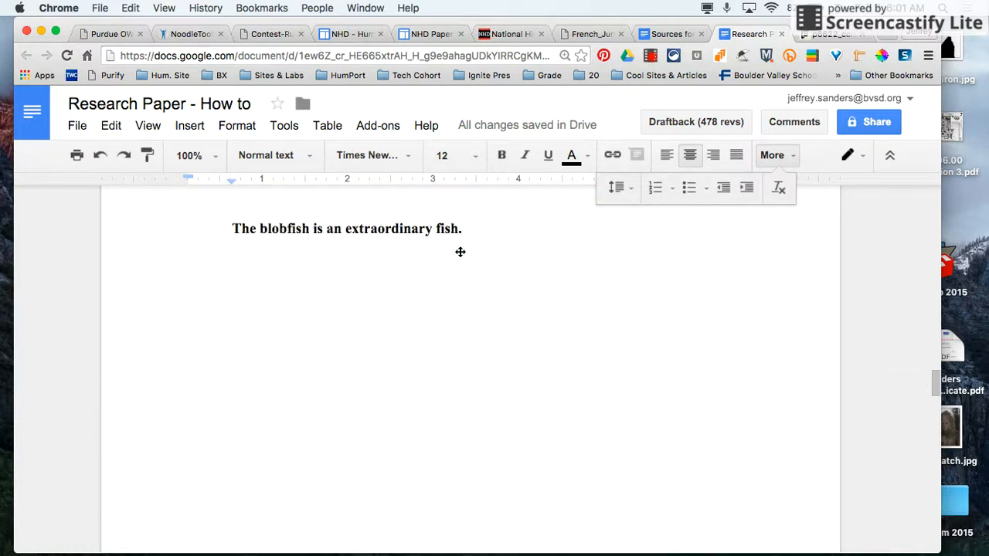
pyautogui.scroll(3, 460, 252)
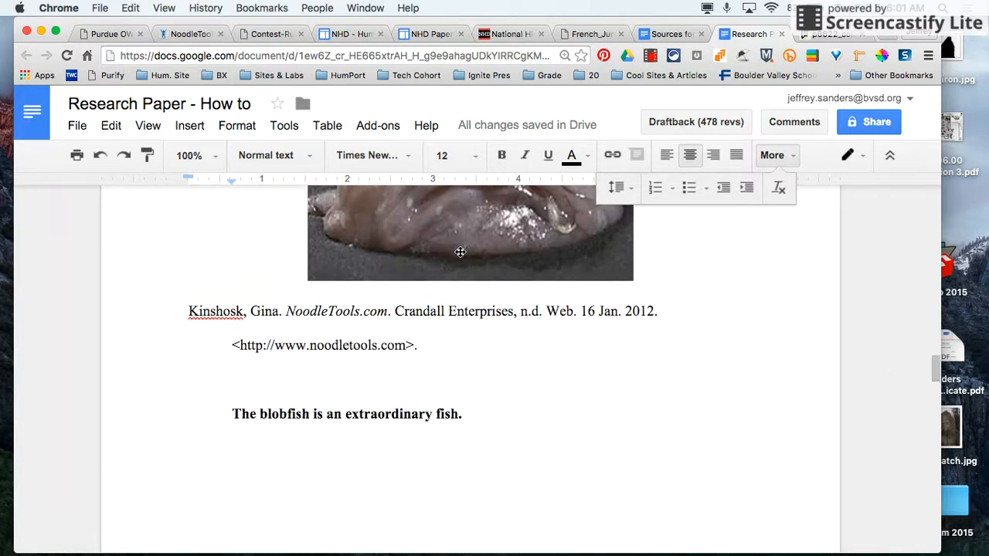
# Look through the National History Day class pages and the contest's paper examples, and bring up the French_Junior.pdf sample paper.
pyautogui.click(350, 34)
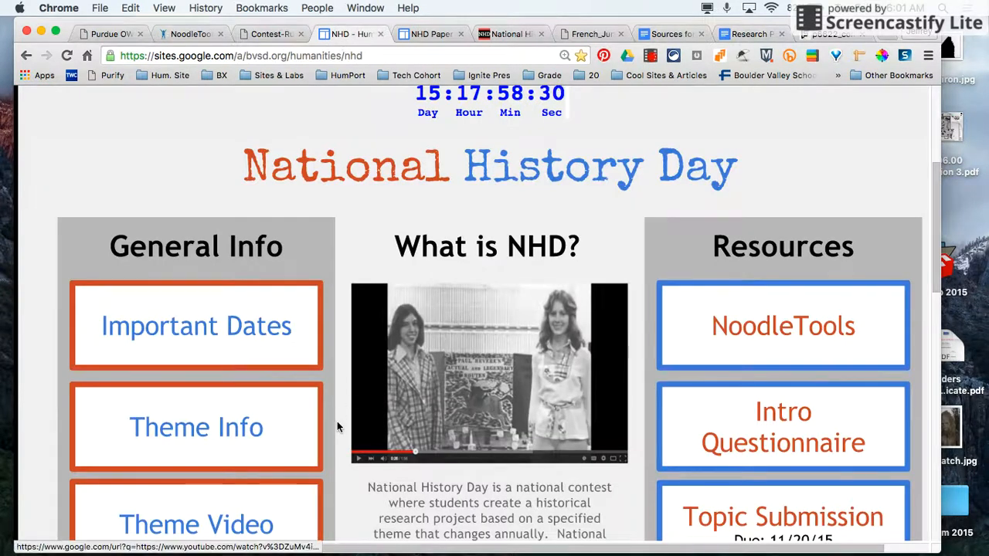
pyautogui.scroll(-5, 337, 421)
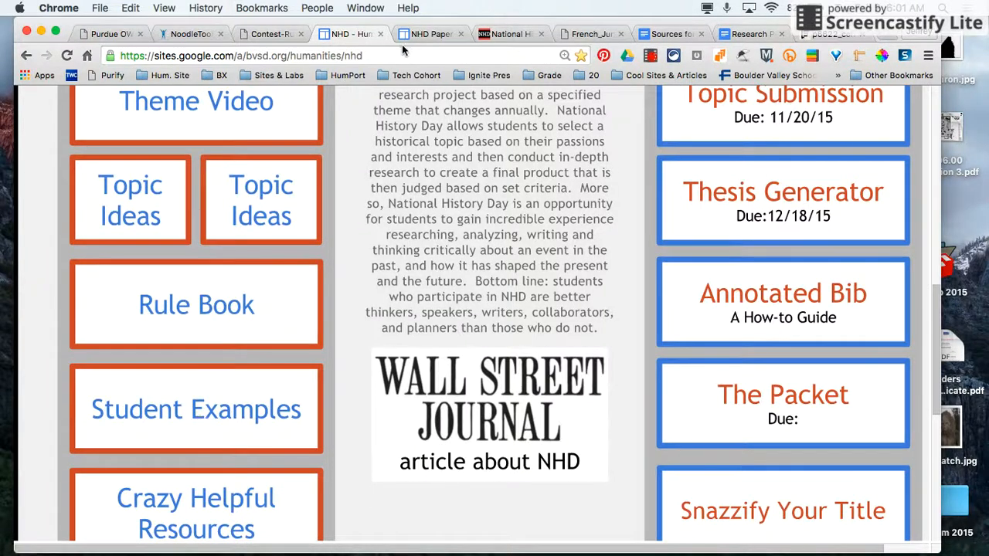
pyautogui.click(420, 37)
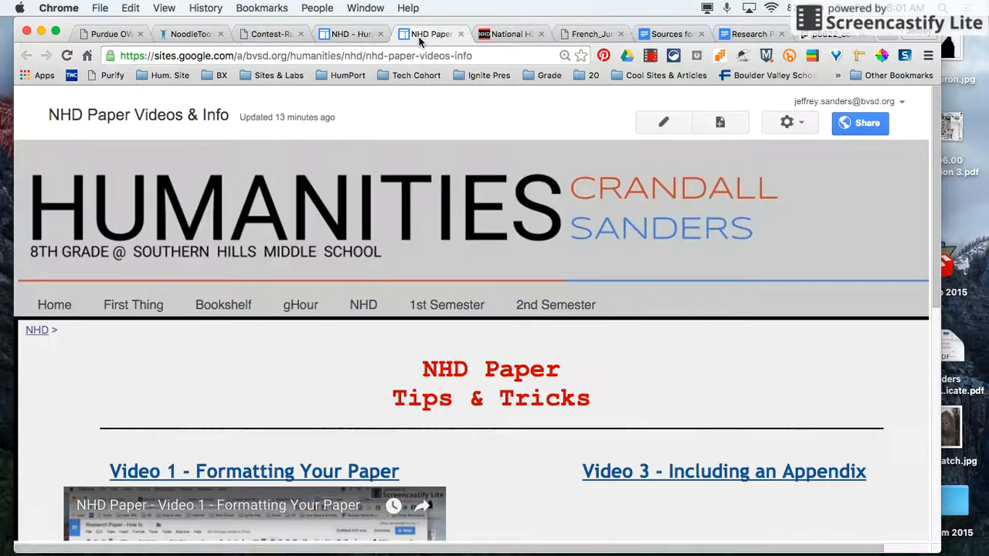
pyautogui.click(506, 33)
pyautogui.scroll(-1, 305, 395)
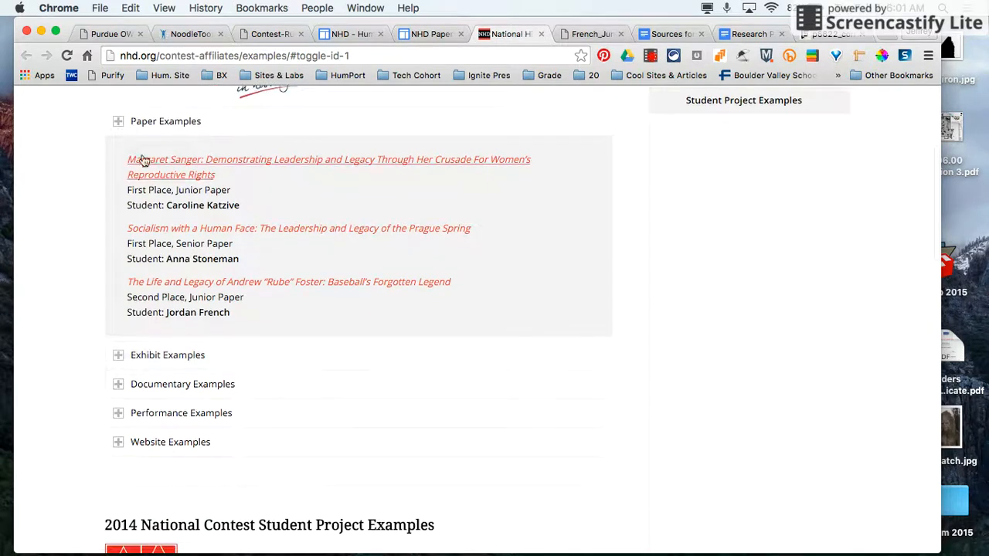
pyautogui.click(119, 122)
pyautogui.click(119, 124)
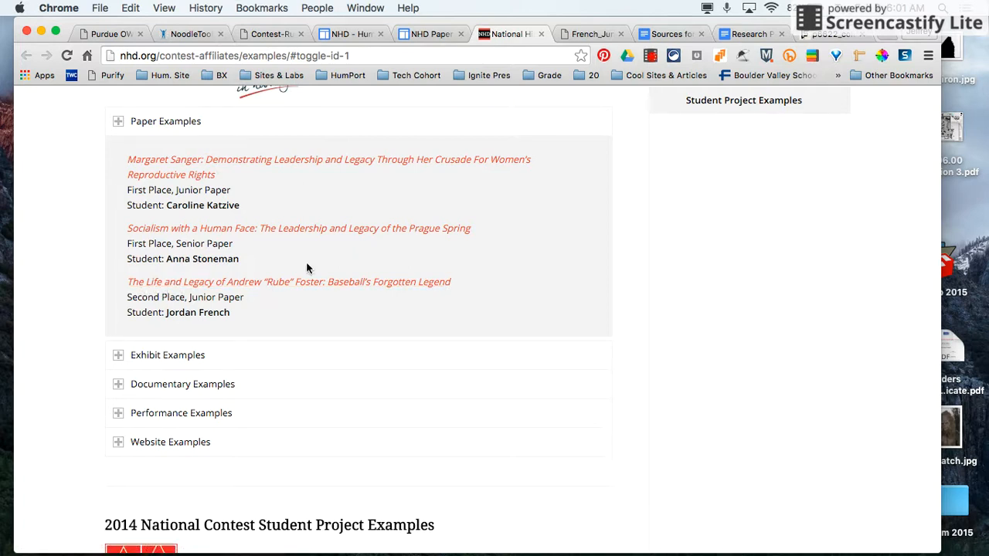
pyautogui.click(582, 36)
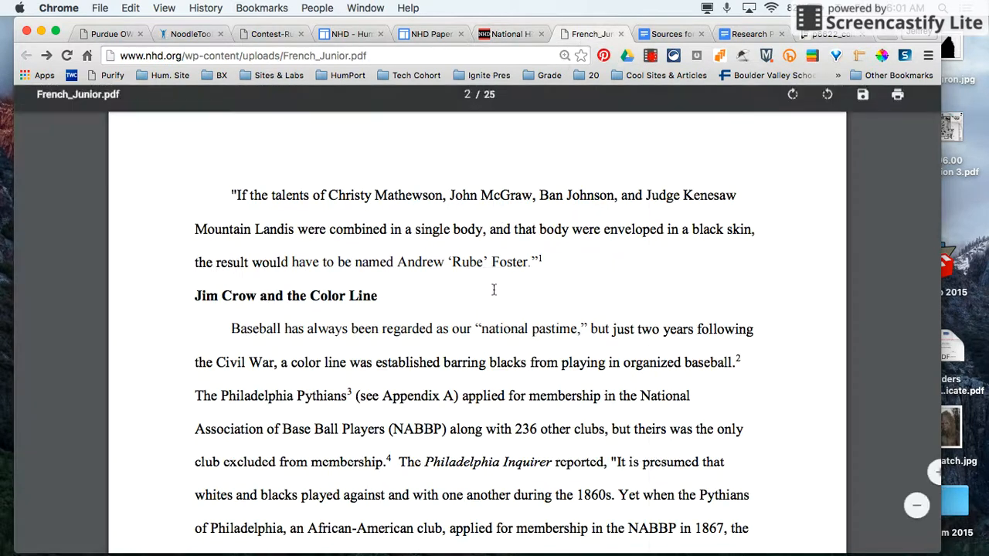
# Find and highlight the in-text reference "(see Appendix A)" under "Jim Crow and the Color Line" in the sample paper.
pyautogui.scroll(-2, 428, 381)
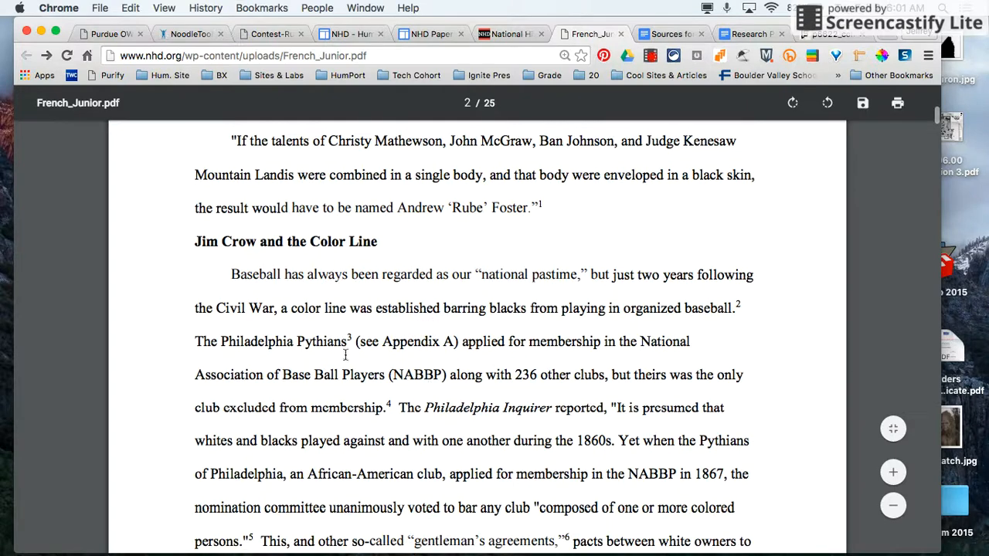
pyautogui.moveTo(356, 341); pyautogui.dragTo(461, 343)
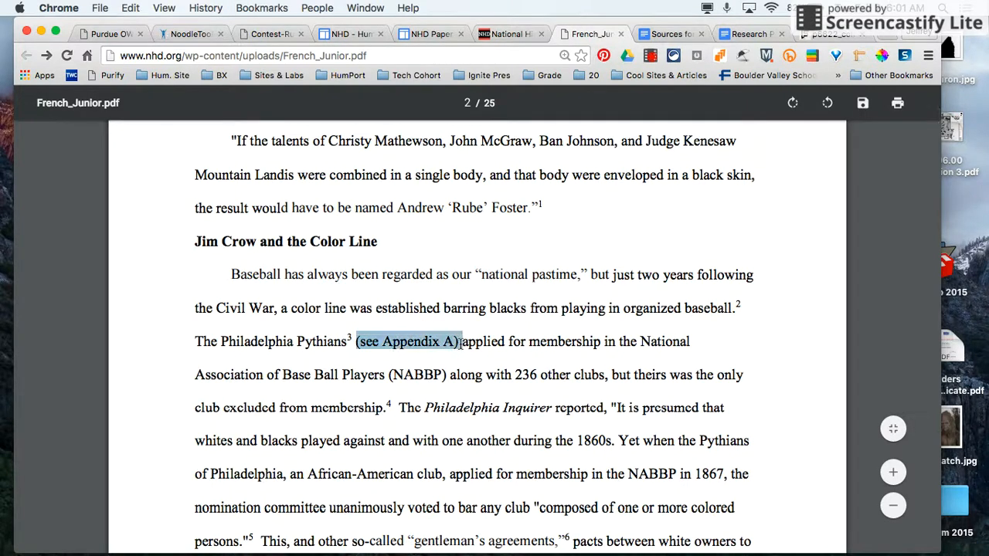
pyautogui.click(461, 344)
# Examine the sample paper's Appendix A page with its scorecard picture and citation, and highlight the explanatory paragraph below the citation.
pyautogui.scroll(-20, 504, 407)
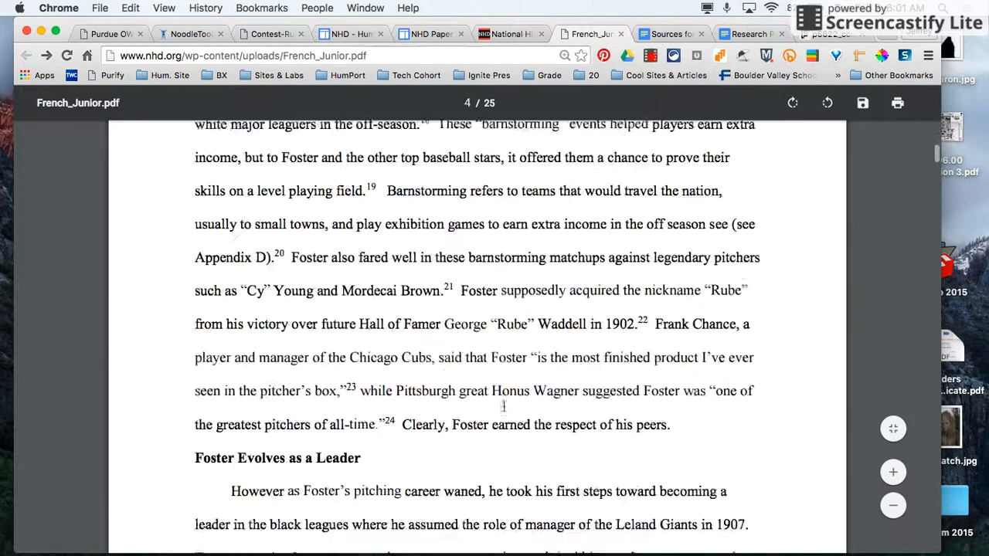
pyautogui.scroll(-20, 504, 407)
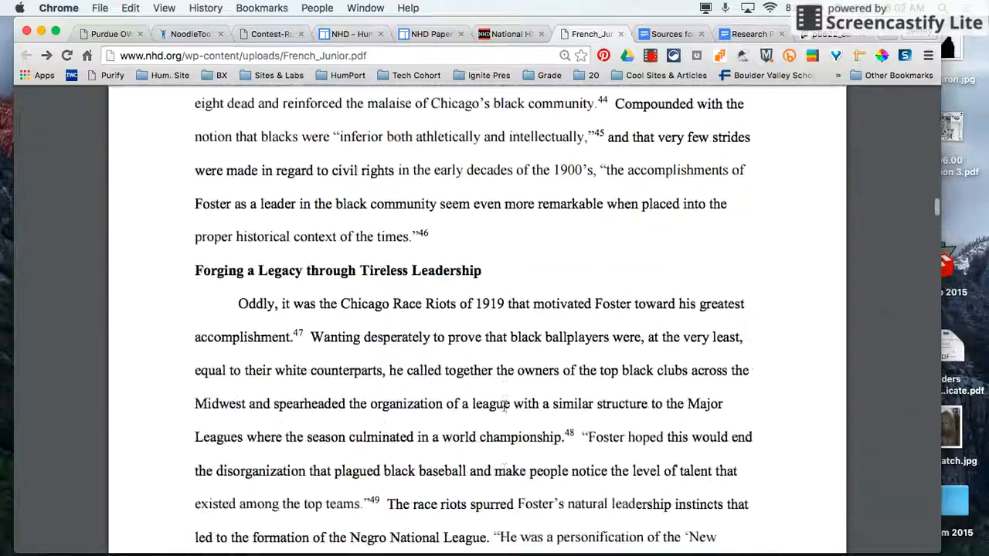
pyautogui.scroll(-20, 504, 407)
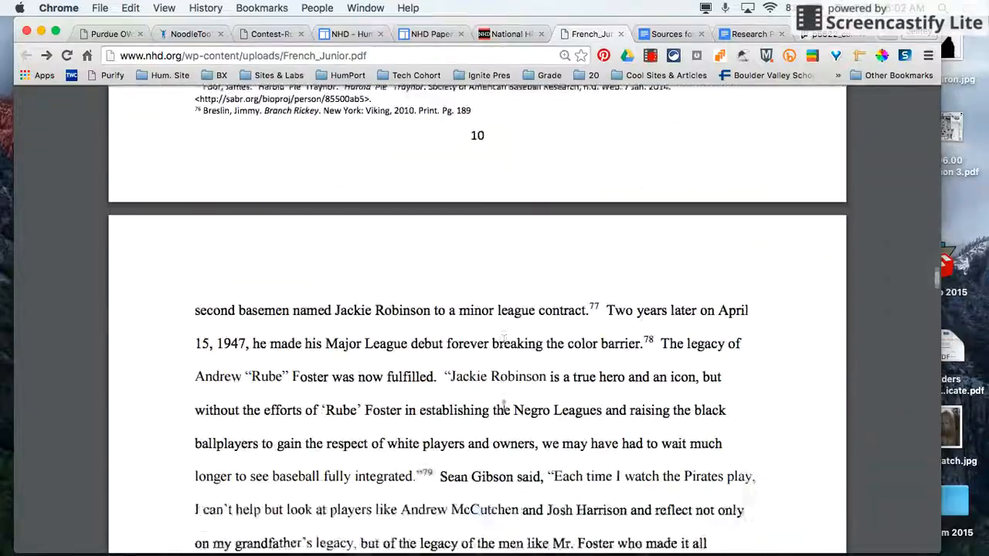
pyautogui.scroll(8, 503, 409)
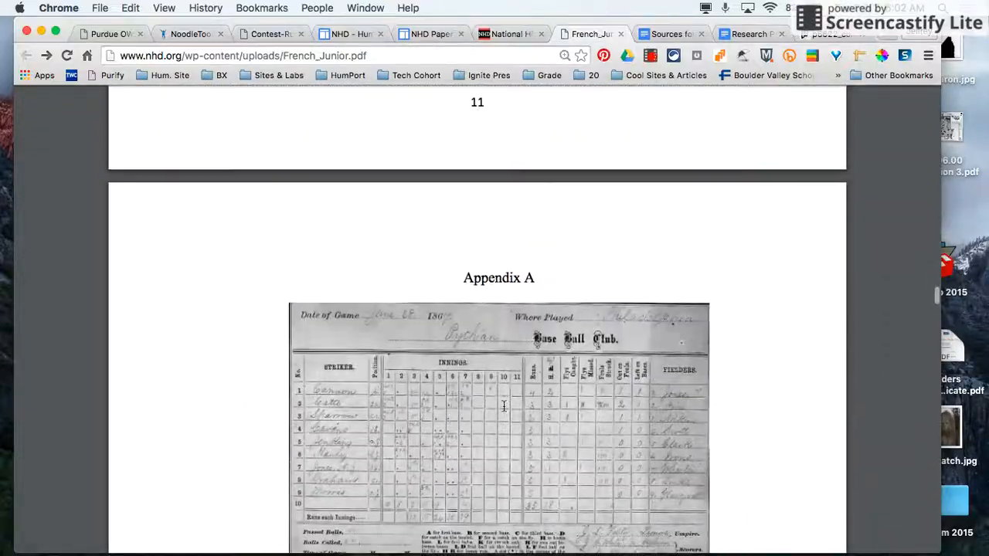
pyautogui.scroll(-4, 492, 395)
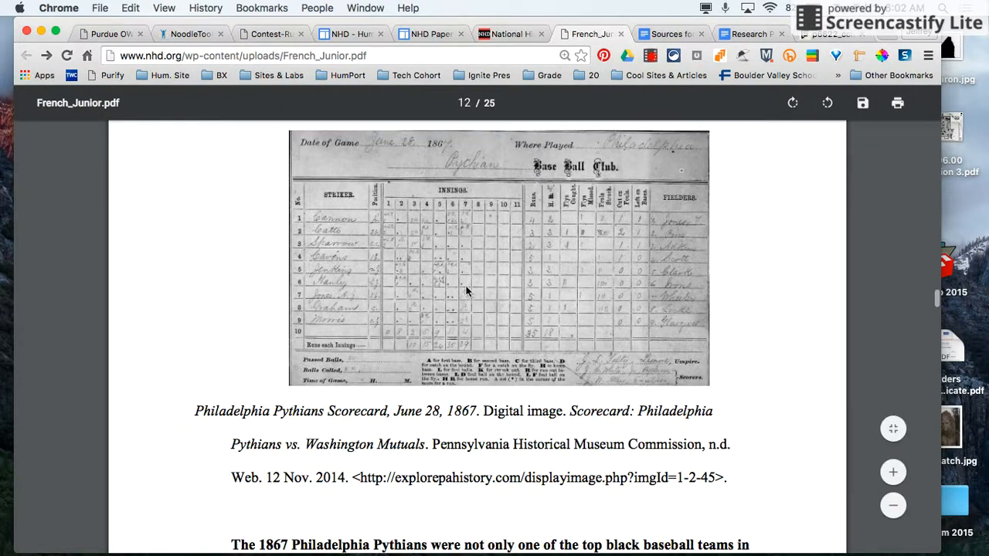
pyautogui.scroll(-4, 431, 437)
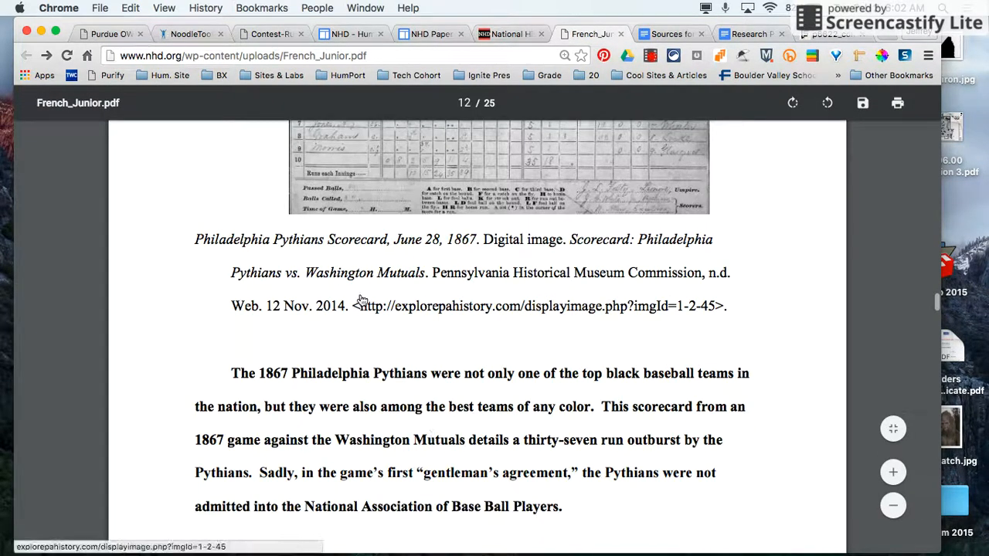
pyautogui.scroll(-4, 361, 300)
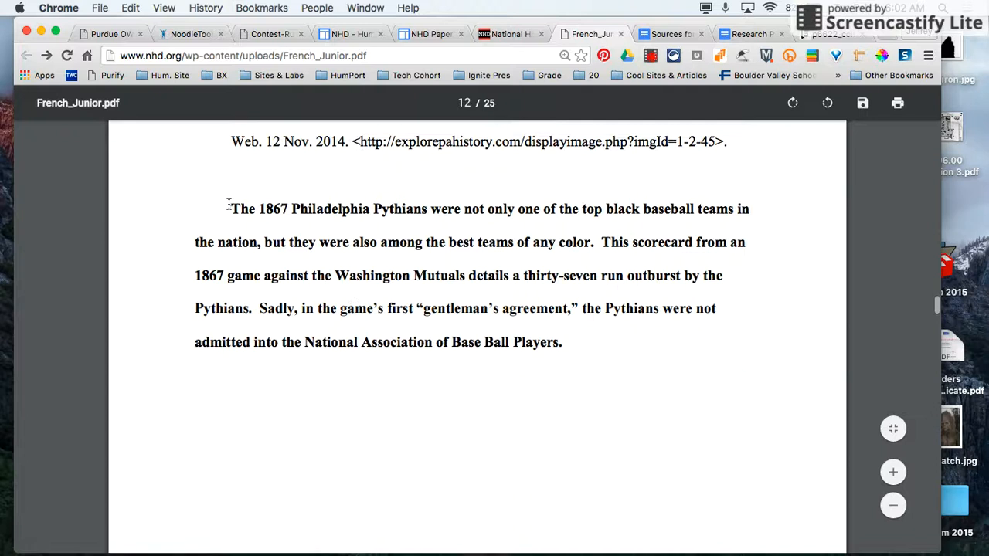
pyautogui.moveTo(230, 208); pyautogui.dragTo(567, 348)
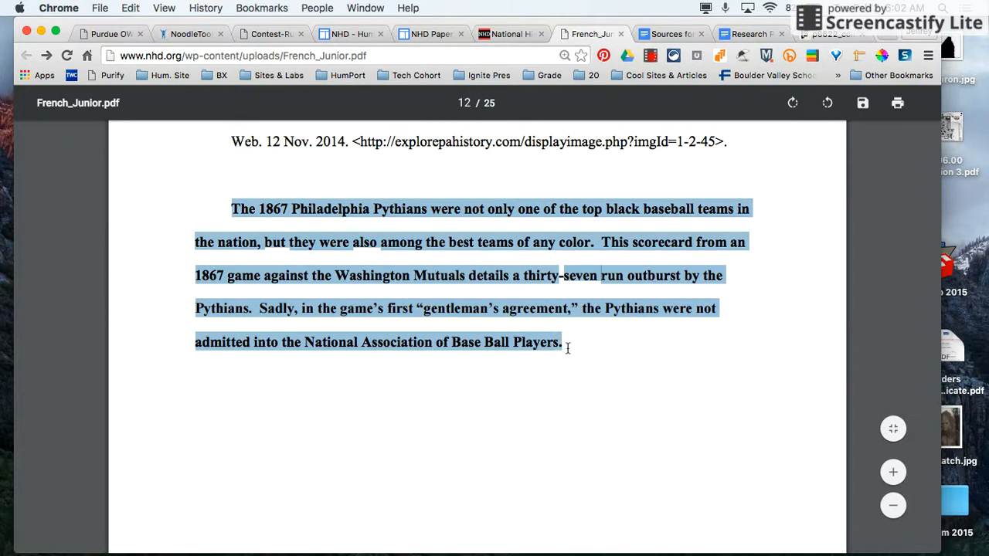
# Examine the closing paragraphs and the footnotes on page 11 of the sample paper, just before Appendix A.
pyautogui.scroll(10, 527, 161)
pyautogui.scroll(4, 527, 164)
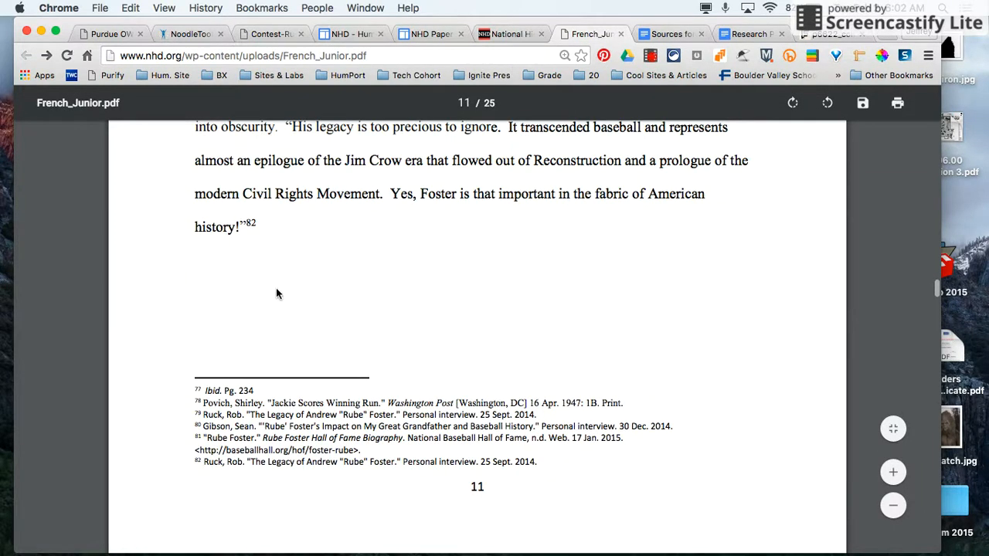
pyautogui.scroll(2, 278, 224)
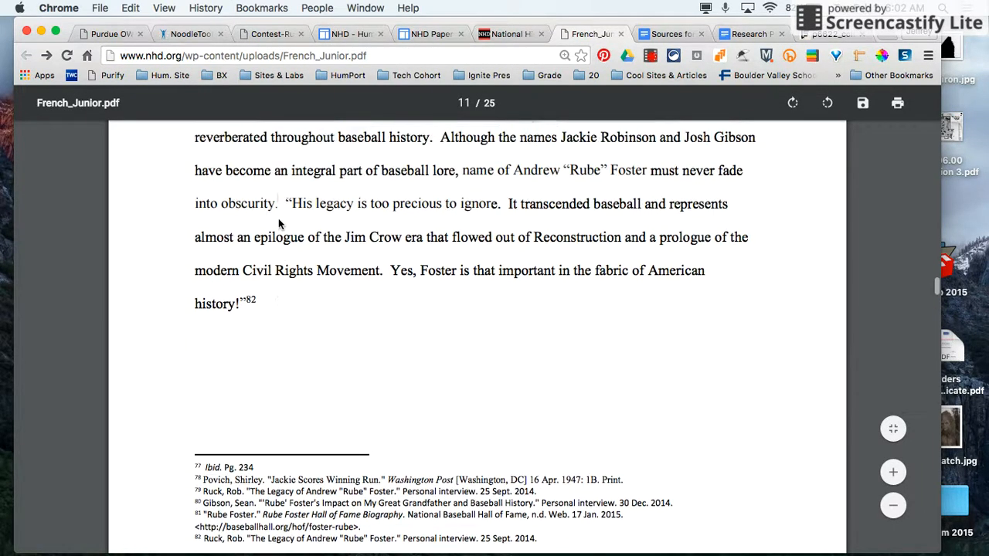
pyautogui.scroll(-2, 264, 313)
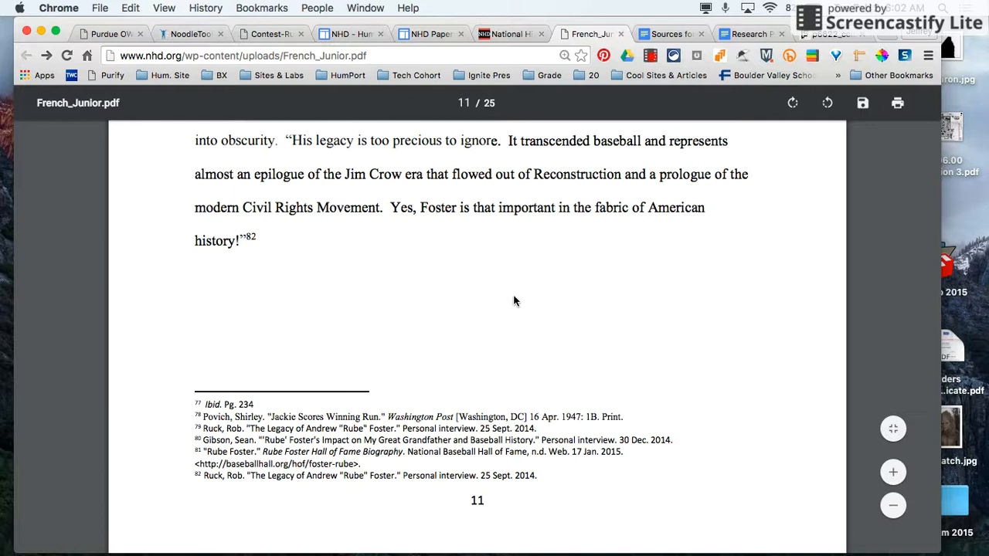
pyautogui.scroll(5, 511, 301)
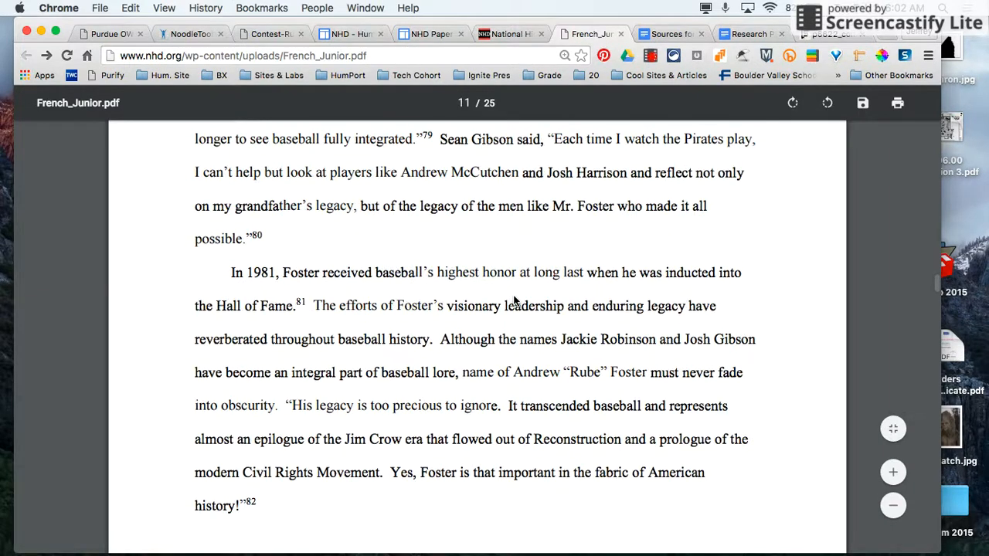
pyautogui.scroll(1, 515, 300)
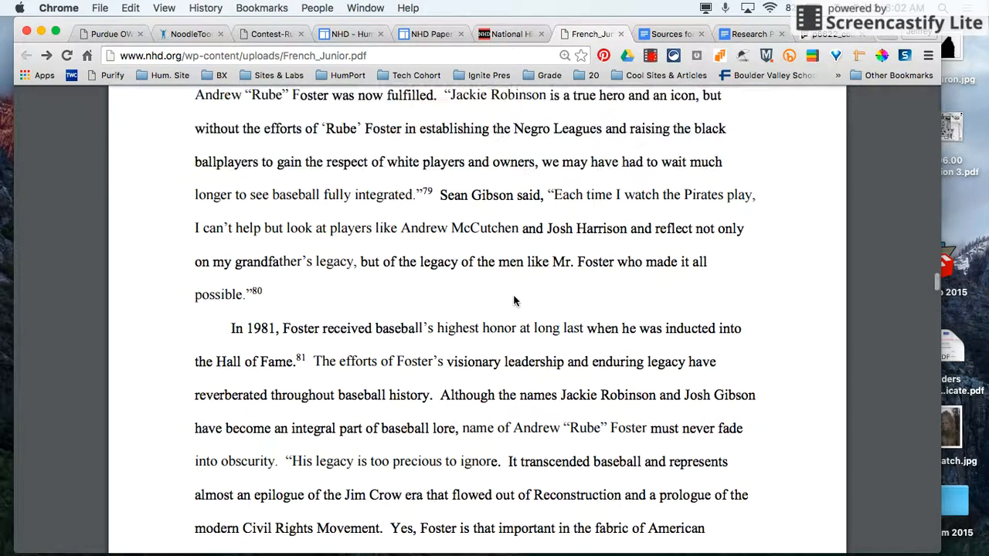
# Look back through the sample paper's body pages to the "Jim Crow and the Color Line" section with the Appendix A reference.
pyautogui.scroll(10, 515, 301)
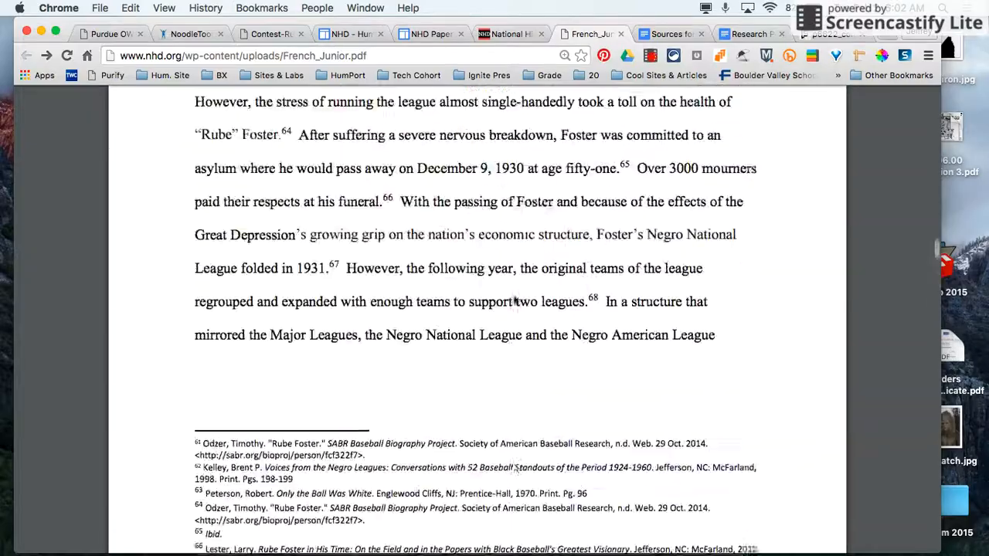
pyautogui.scroll(20, 514, 300)
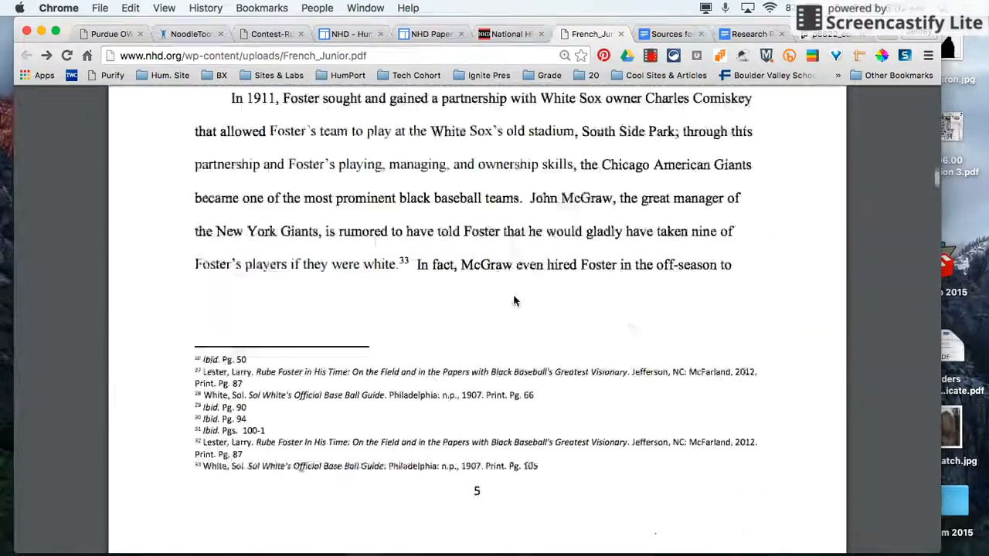
pyautogui.scroll(20, 514, 301)
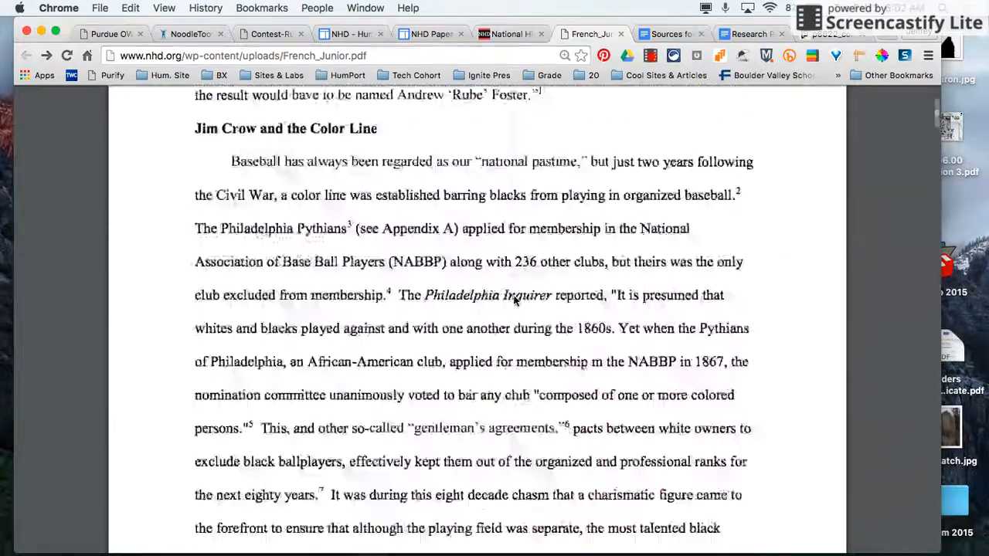
pyautogui.scroll(-10, 514, 301)
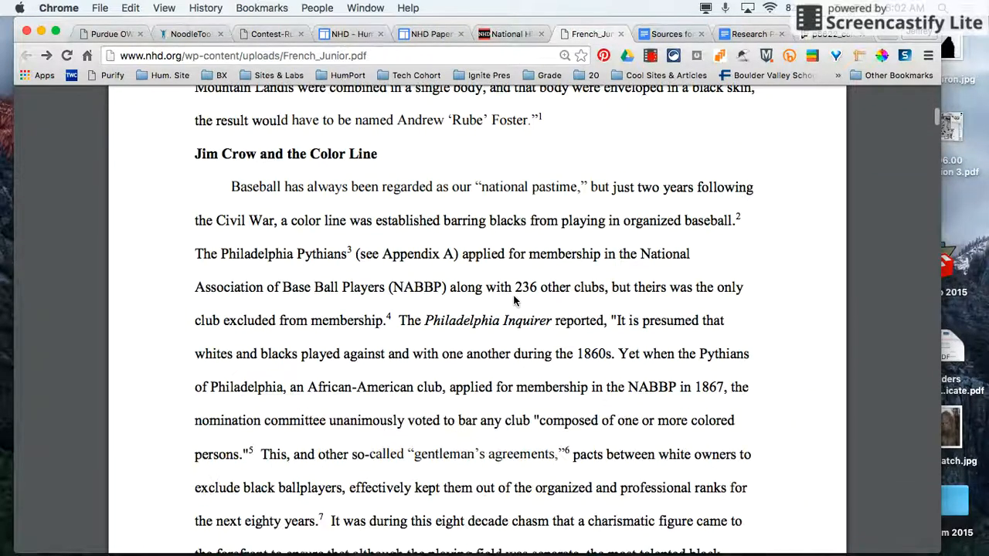
pyautogui.scroll(-2, 479, 275)
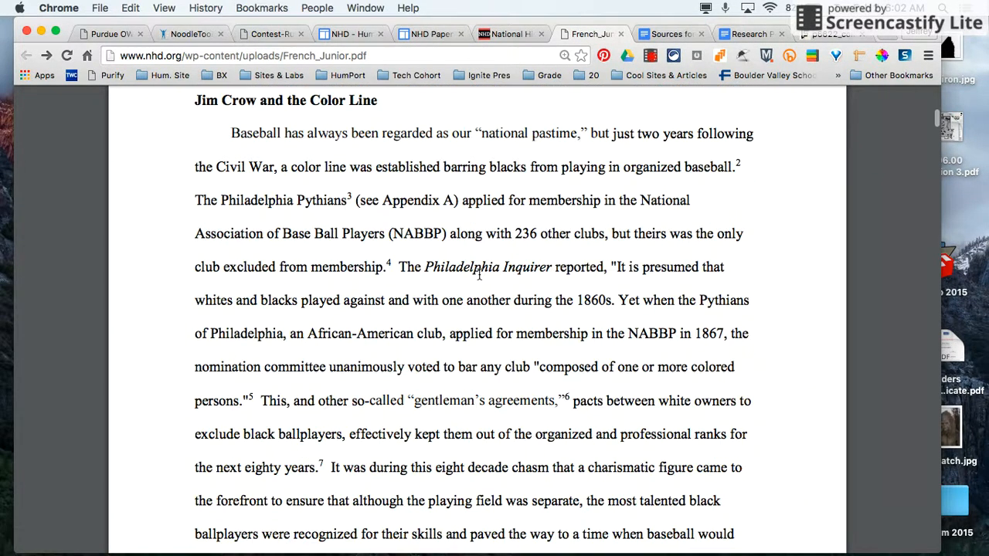